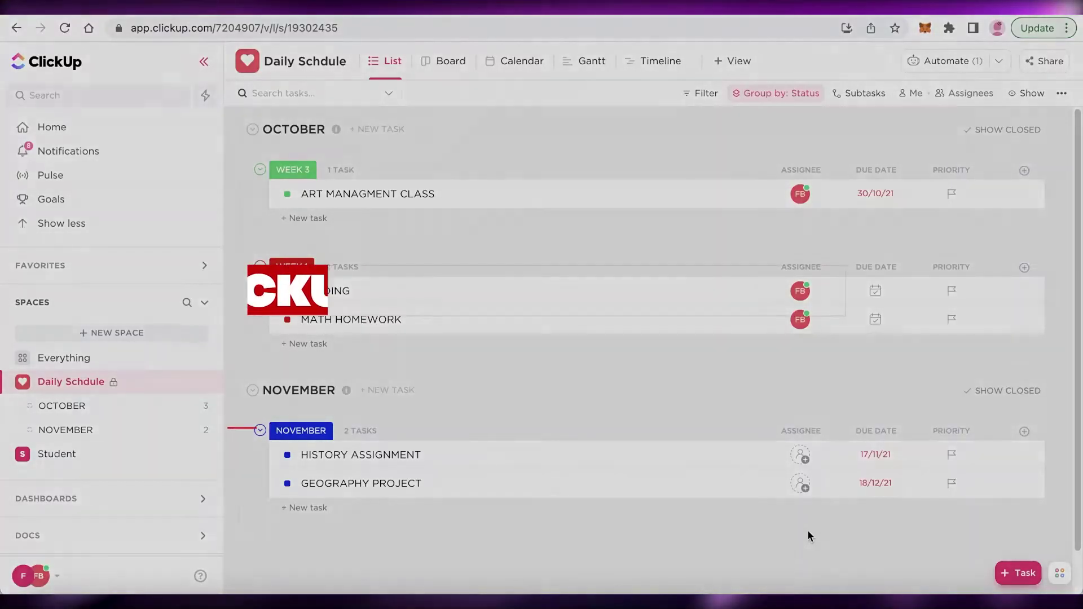
# - Leave the Daily Schdule list for the Home page with its LineUp, Inbox and calendar
pyautogui.scroll(-1, 604, 325)
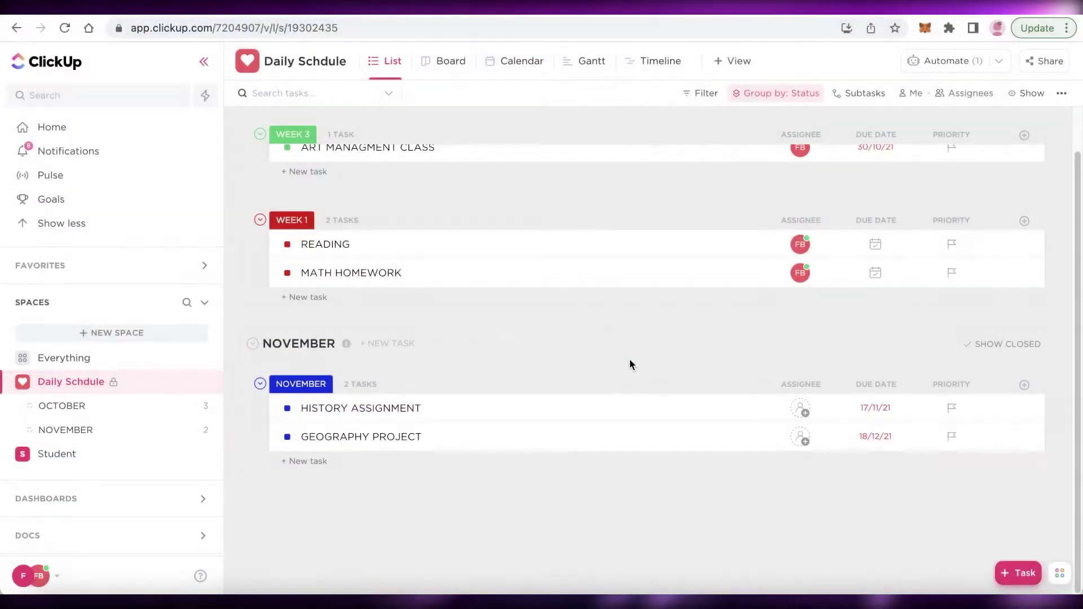
pyautogui.scroll(1, 629, 360)
pyautogui.click(80, 126)
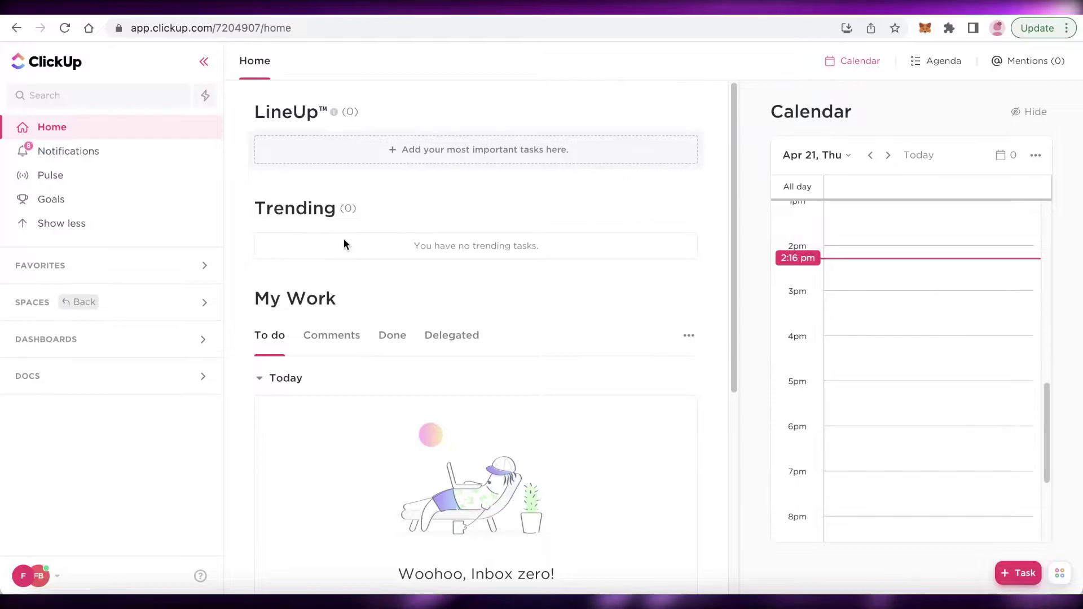
# - From the avatar menu, begin adding a new workspace and reach its naming page
pyautogui.scroll(-2, 343, 242)
pyautogui.scroll(2, 331, 234)
pyautogui.scroll(-4, 336, 264)
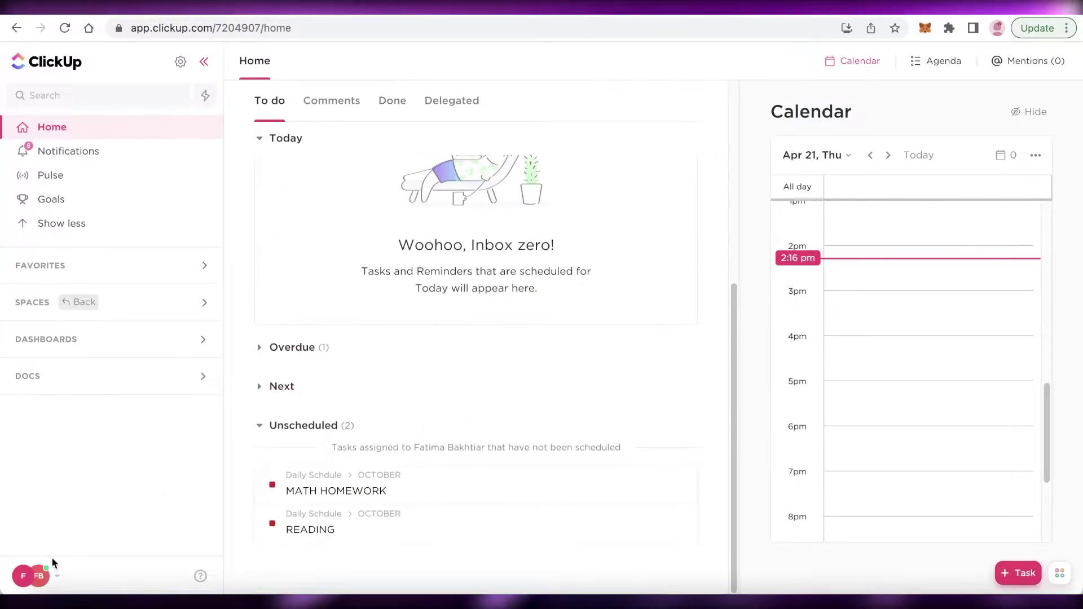
pyautogui.click(46, 572)
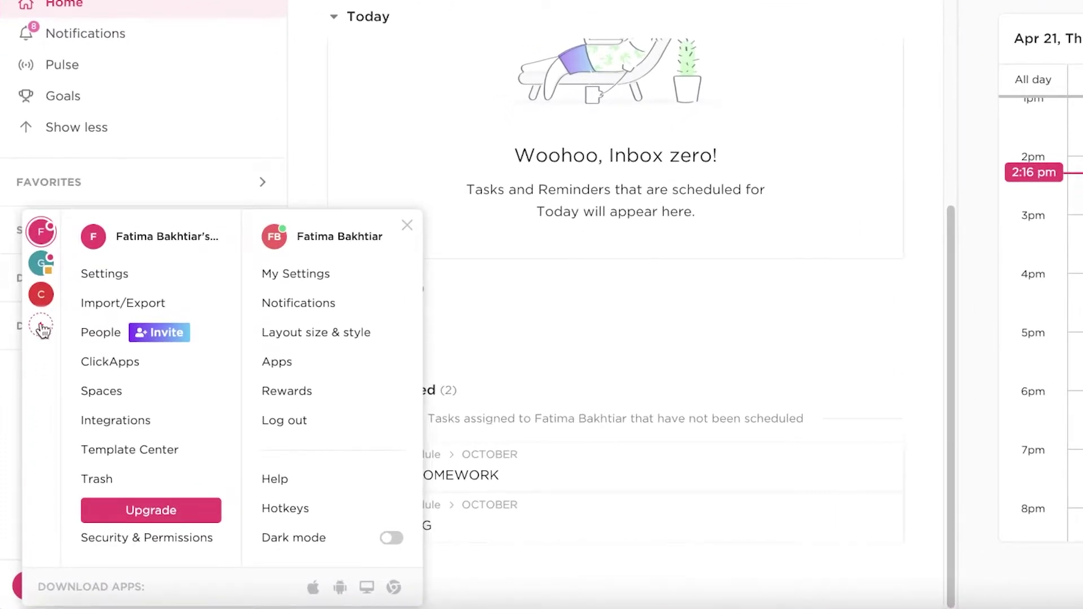
pyautogui.click(43, 330)
# - Replace the suggested workspace name with C and confirm it
pyautogui.tripleClick(337, 283)
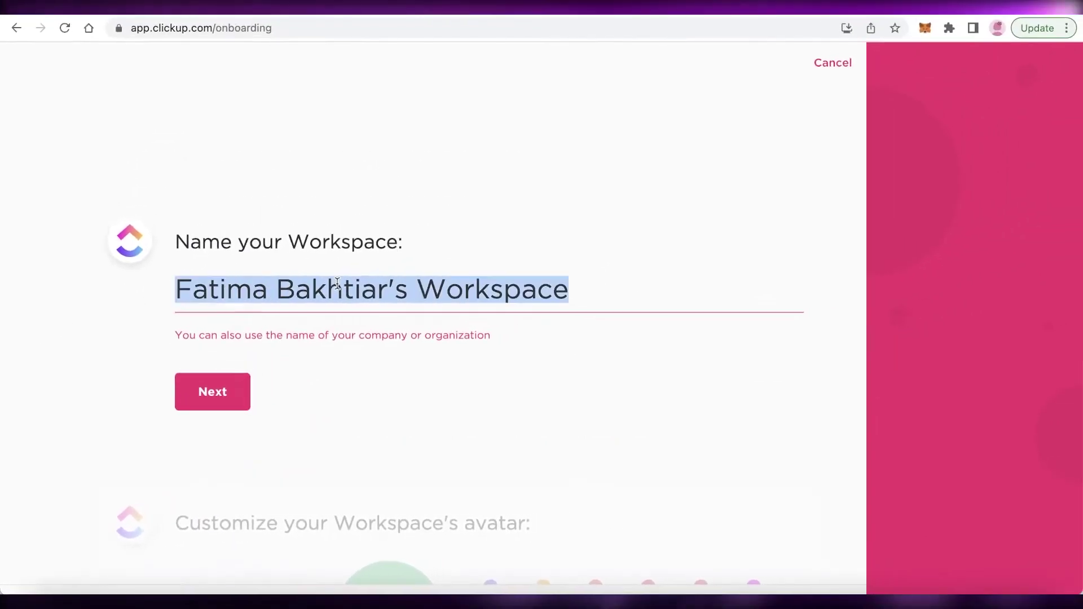
pyautogui.press('BackSpace')
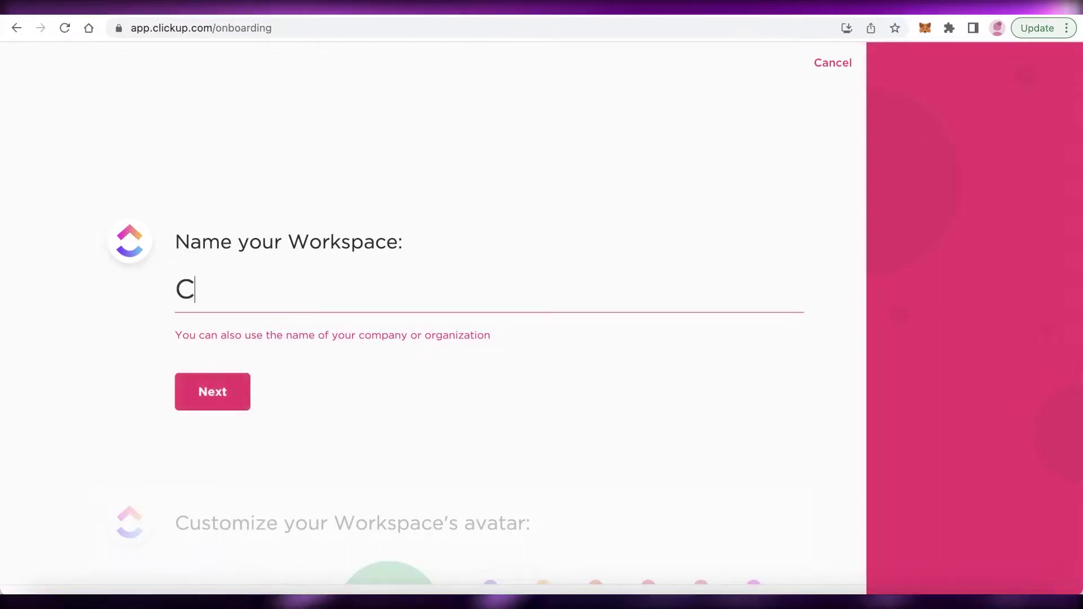
pyautogui.click(225, 392)
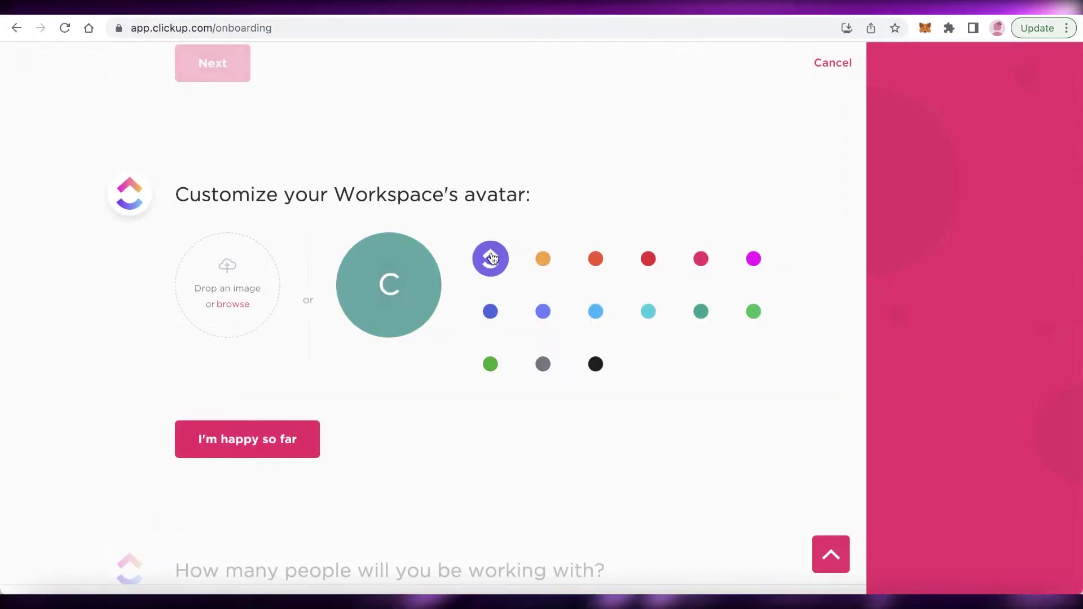
# - Pick orange, then red, as the workspace avatar colour and accept it
pyautogui.click(542, 259)
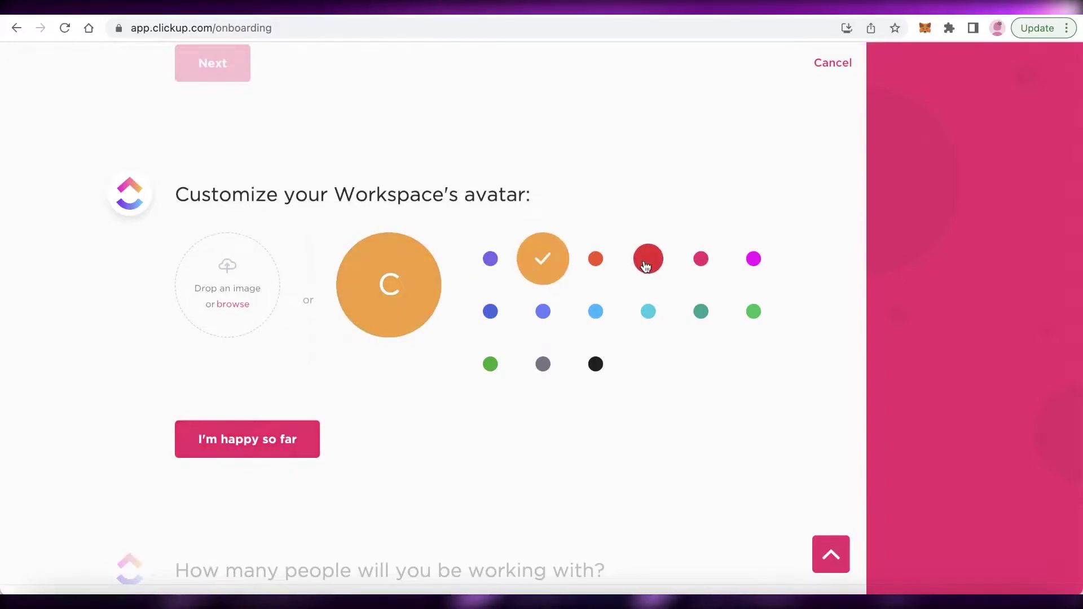
pyautogui.click(649, 259)
pyautogui.click(292, 441)
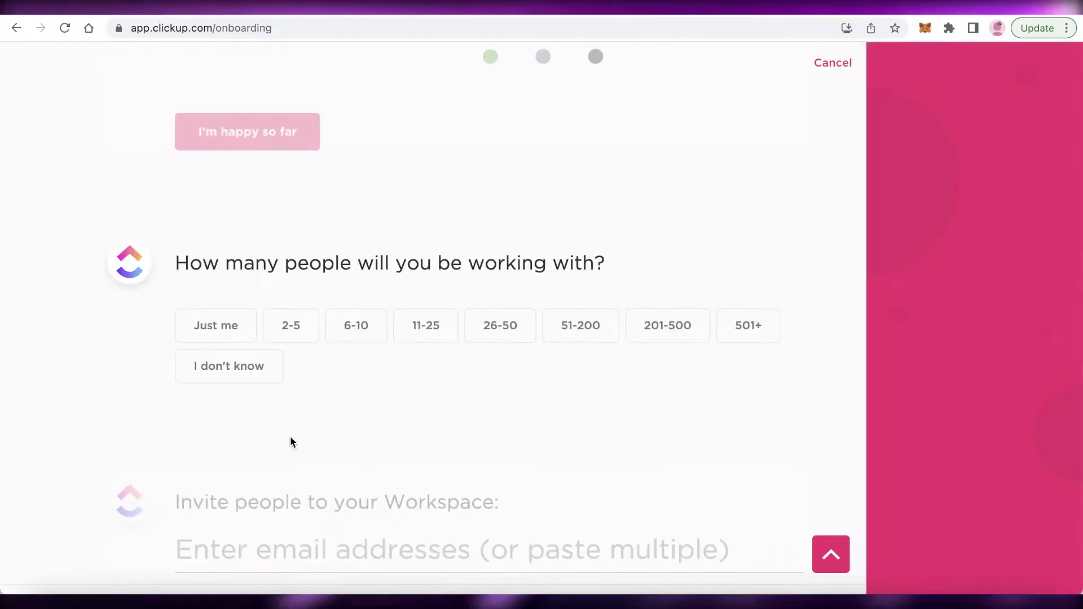
# - Choose a 2-5 team size, skip invites, app connections and imports, and enter the workspace
pyautogui.click(289, 339)
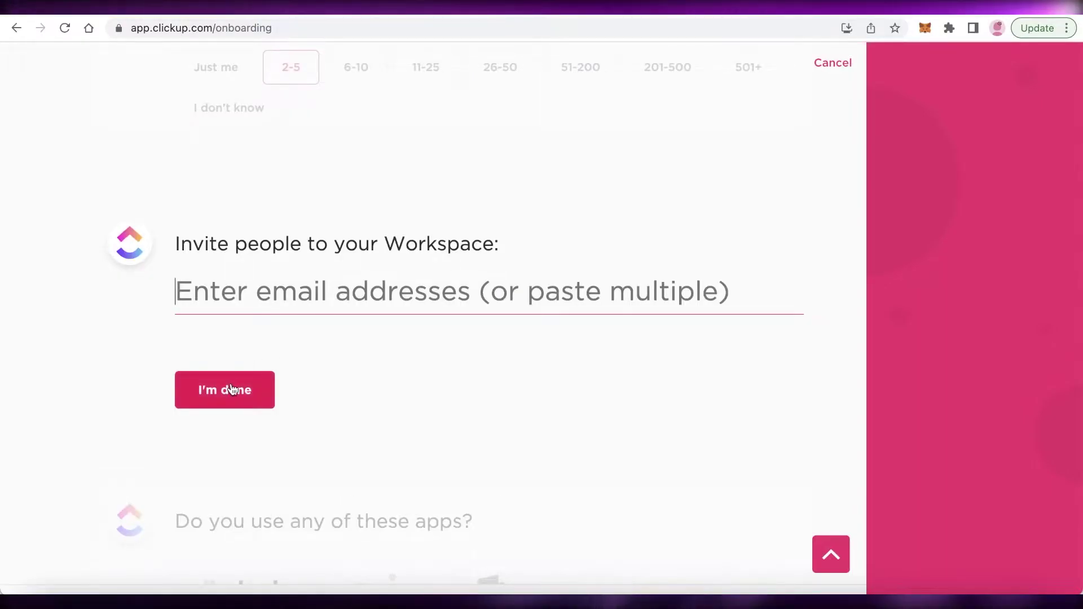
pyautogui.click(304, 305)
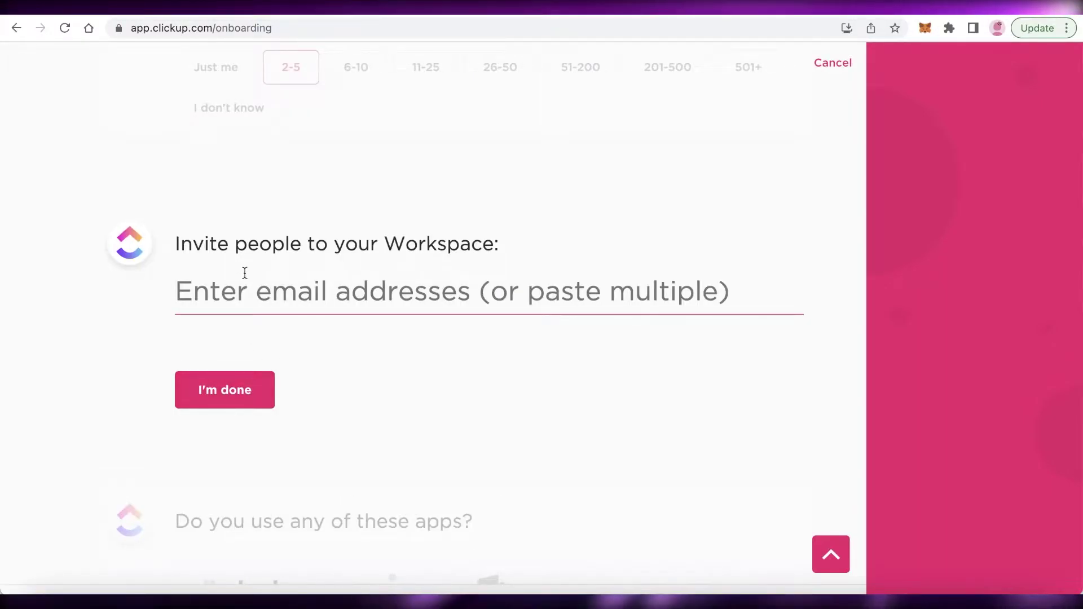
pyautogui.click(242, 381)
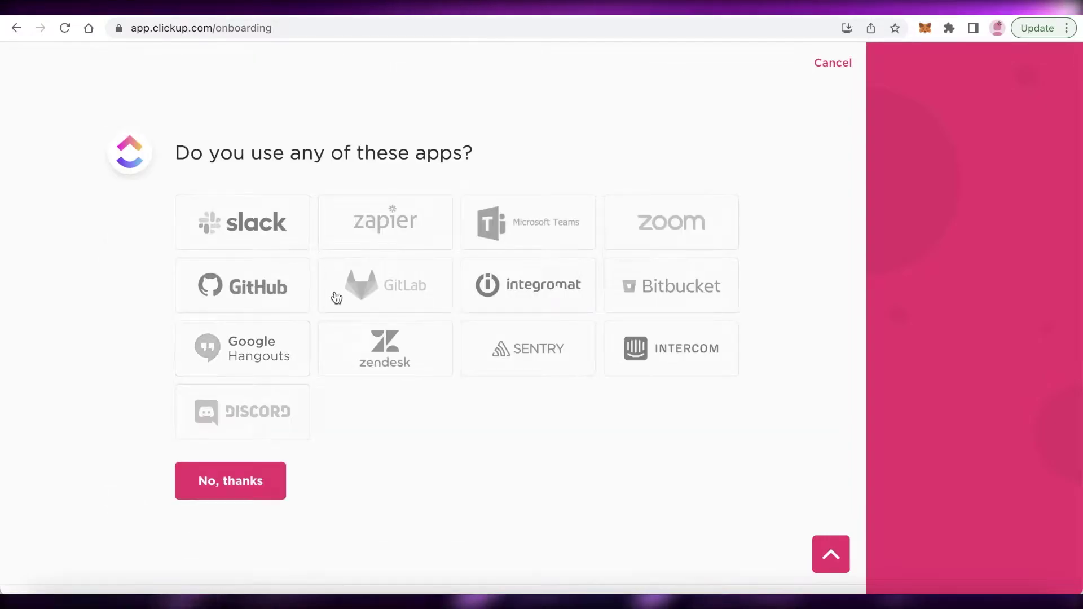
pyautogui.click(273, 473)
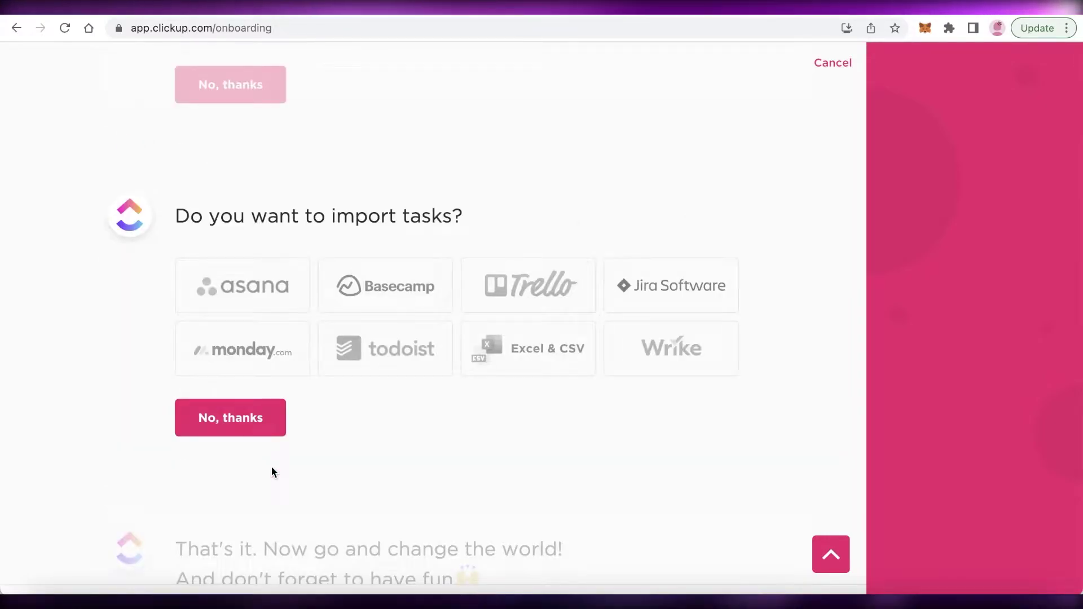
pyautogui.click(254, 418)
pyautogui.click(292, 359)
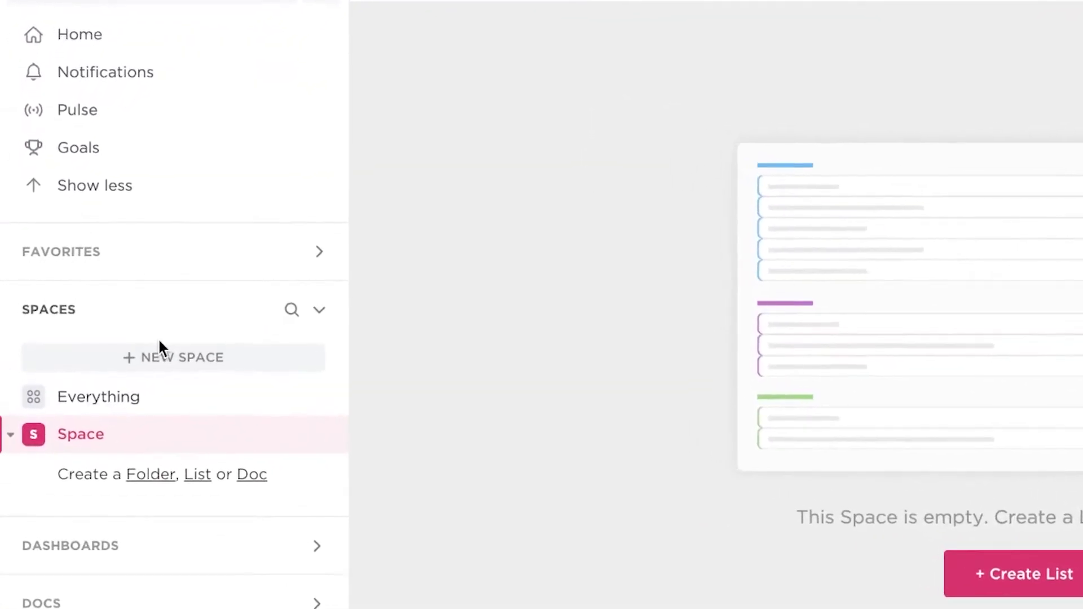
# - Create a new space from the Sales Pipeline template, found by searching 'crm'
pyautogui.click(124, 366)
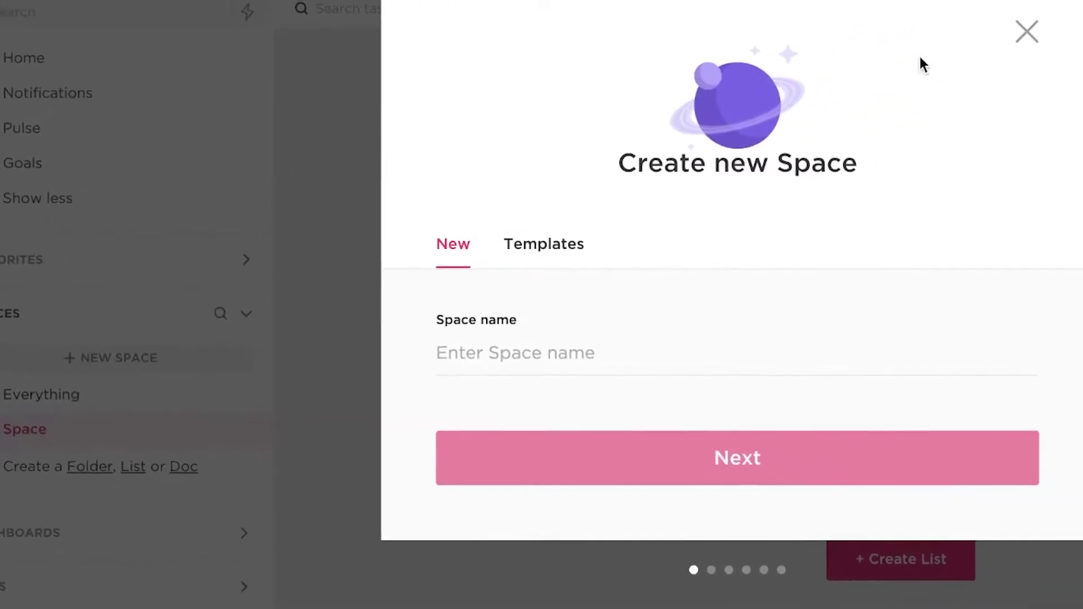
pyautogui.click(433, 255)
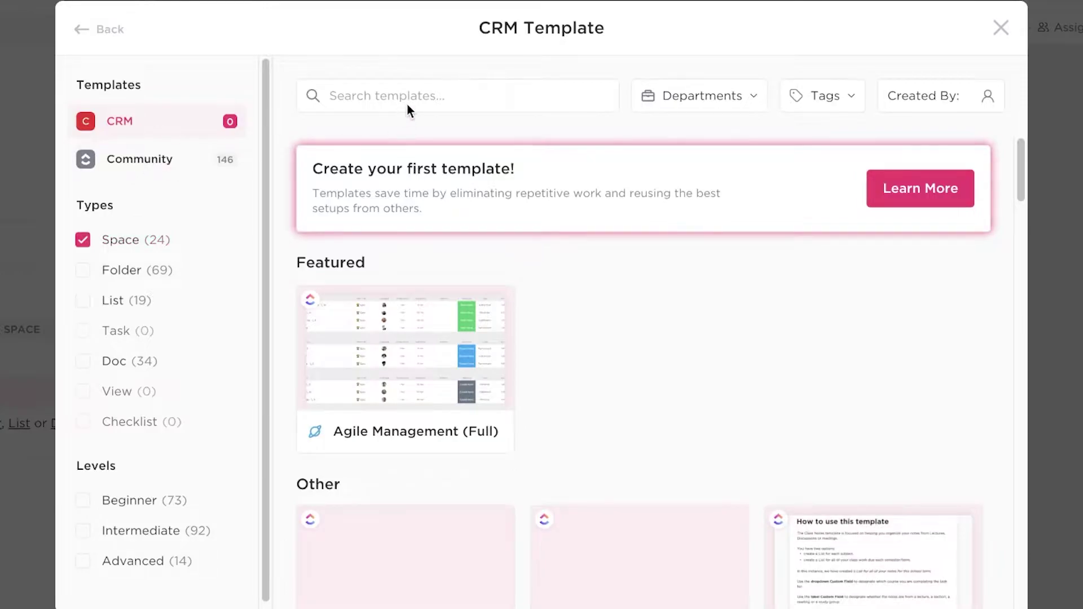
pyautogui.click(340, 96)
pyautogui.write('cr')
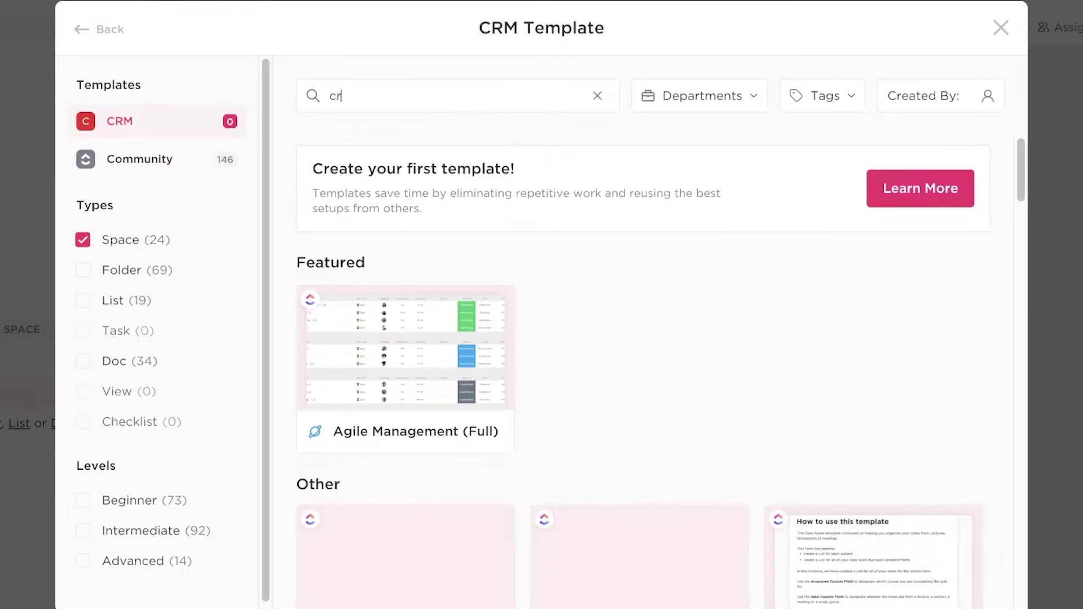
pyautogui.write('m')
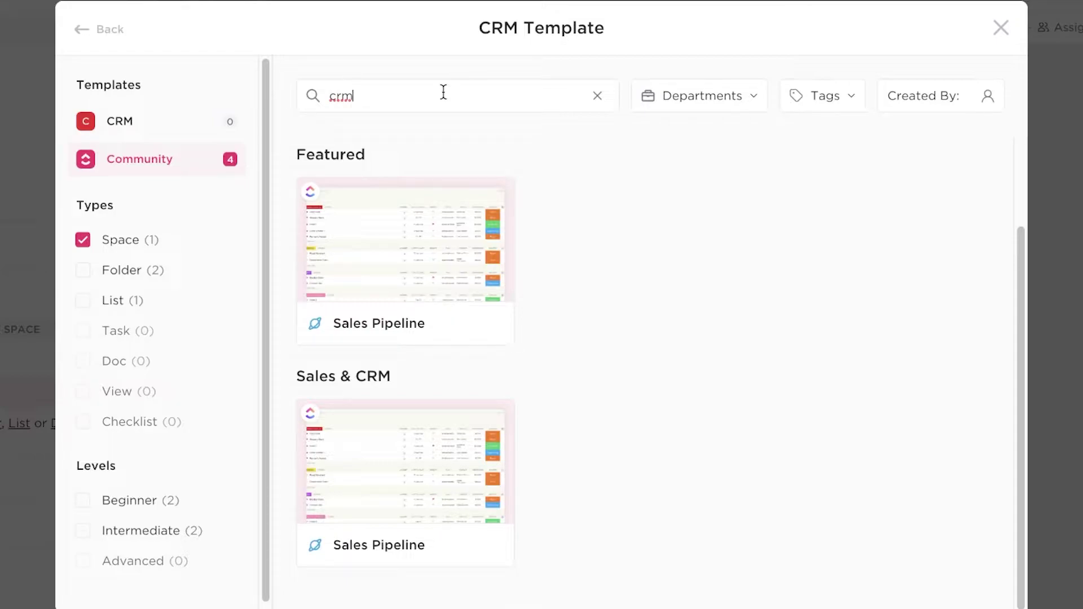
pyautogui.click(372, 446)
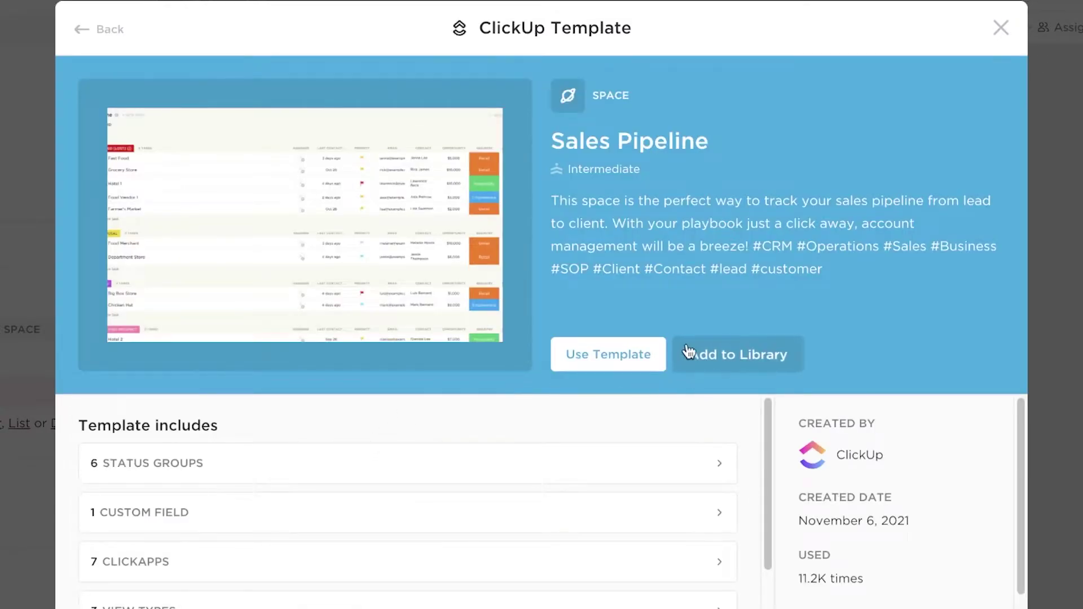
pyautogui.click(628, 354)
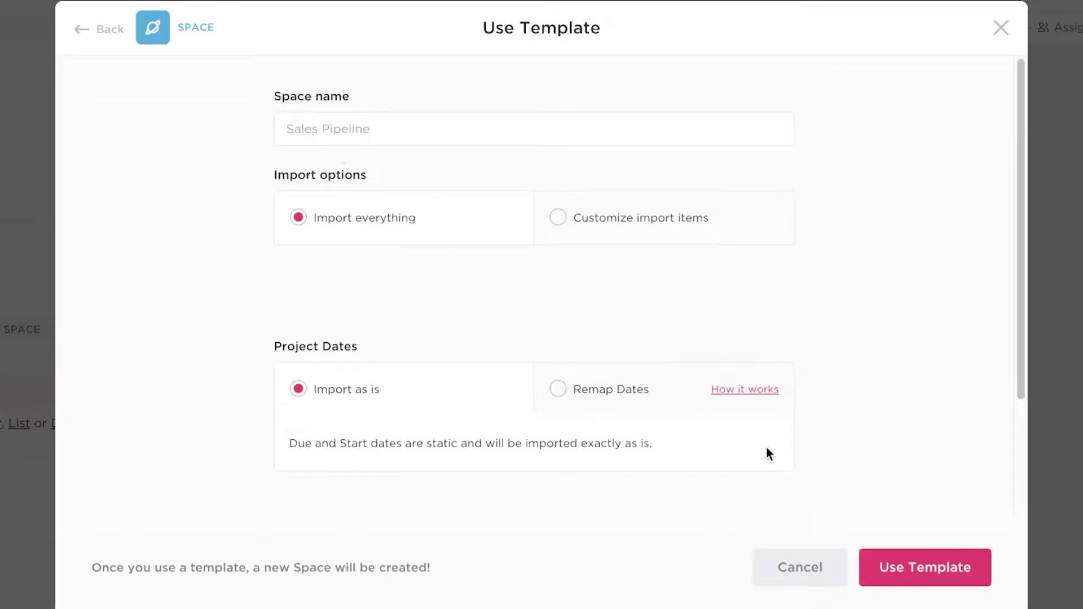
pyautogui.click(927, 576)
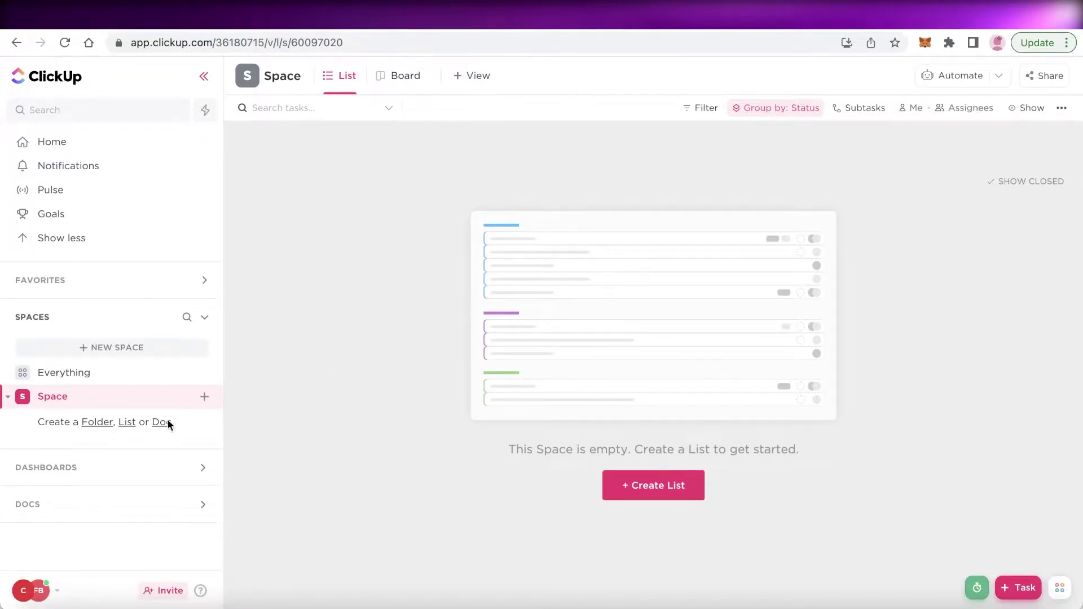
# - Switch to the Everything view and expand Space and Sales Pipeline in the sidebar
pyautogui.scroll(-1, 154, 407)
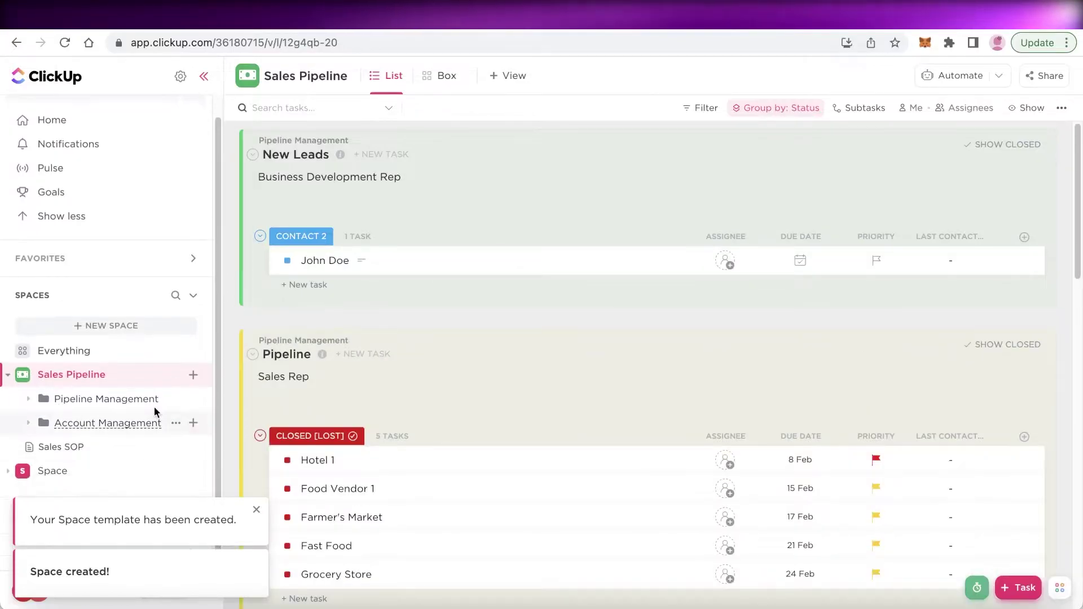
pyautogui.scroll(-5, 561, 205)
pyautogui.scroll(6, 440, 239)
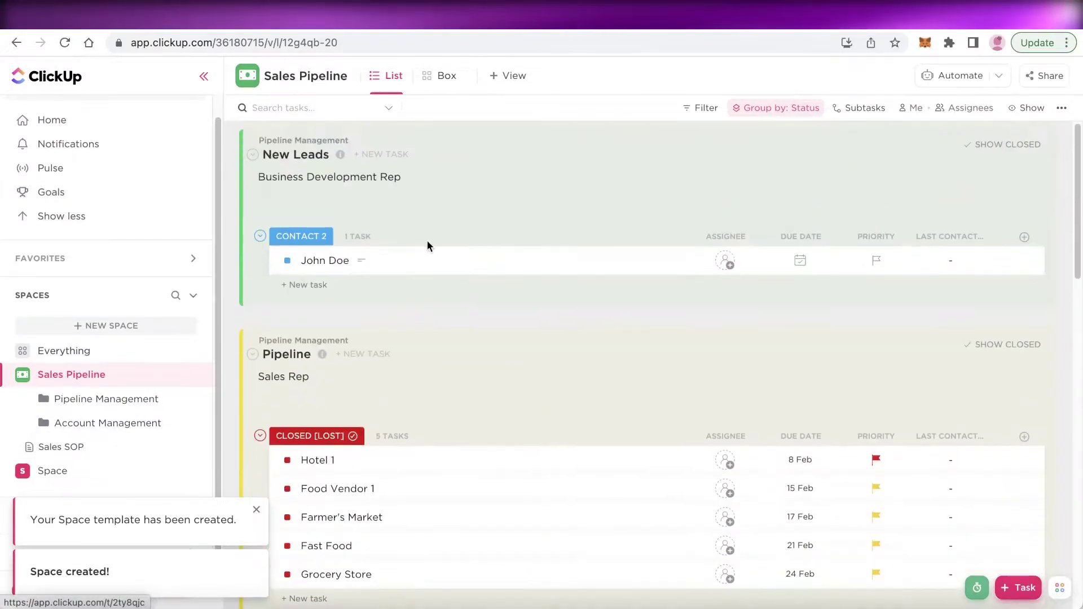
pyautogui.click(14, 376)
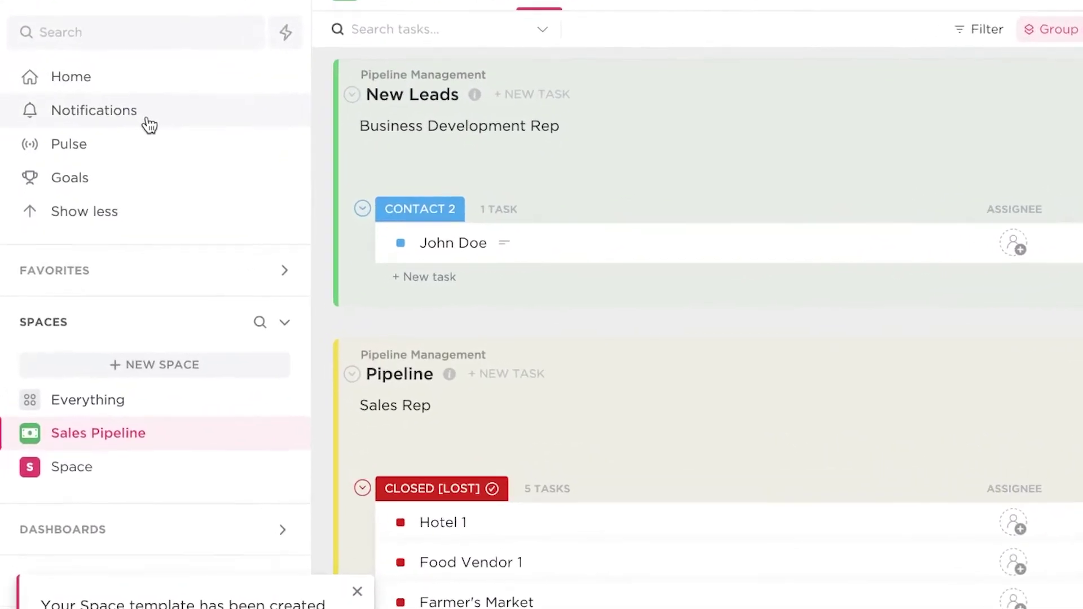
pyautogui.click(113, 401)
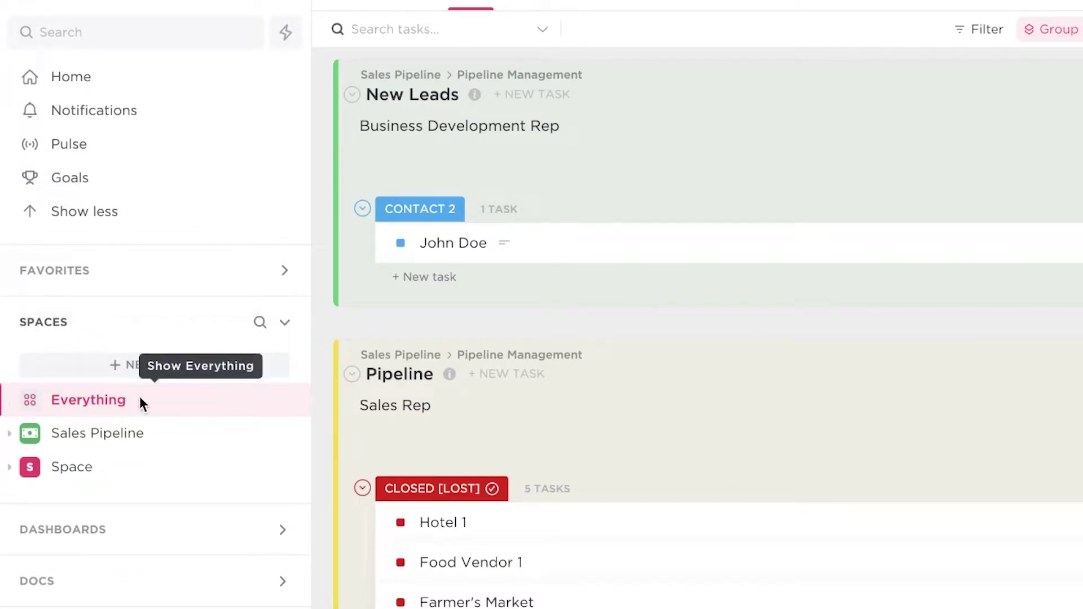
pyautogui.click(41, 468)
pyautogui.click(34, 442)
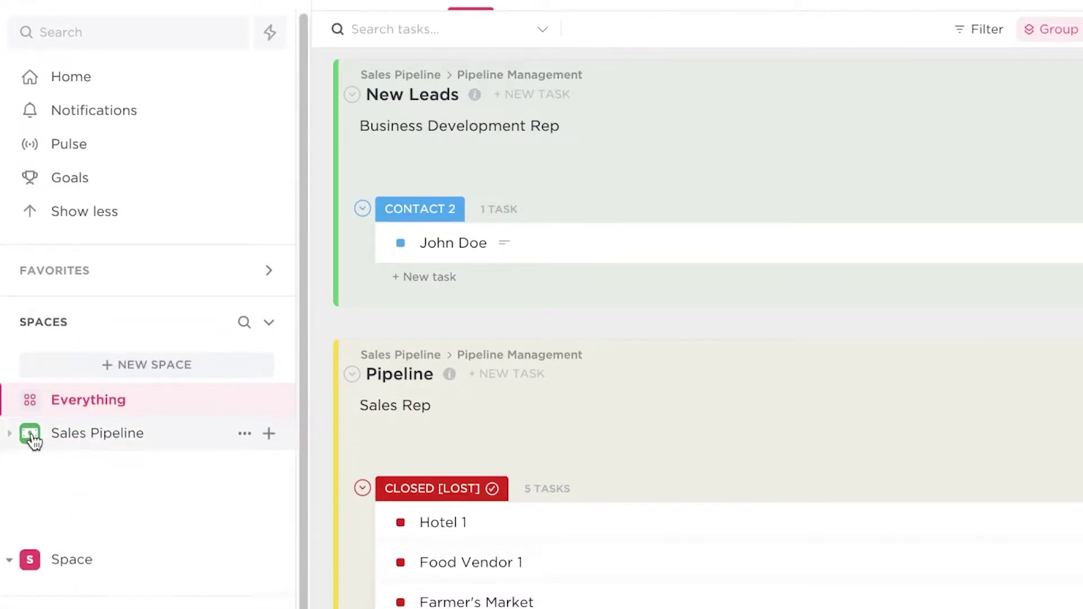
# - Delete the default space named Space, typing its name to confirm, then open Sales Pipeline
pyautogui.click(251, 568)
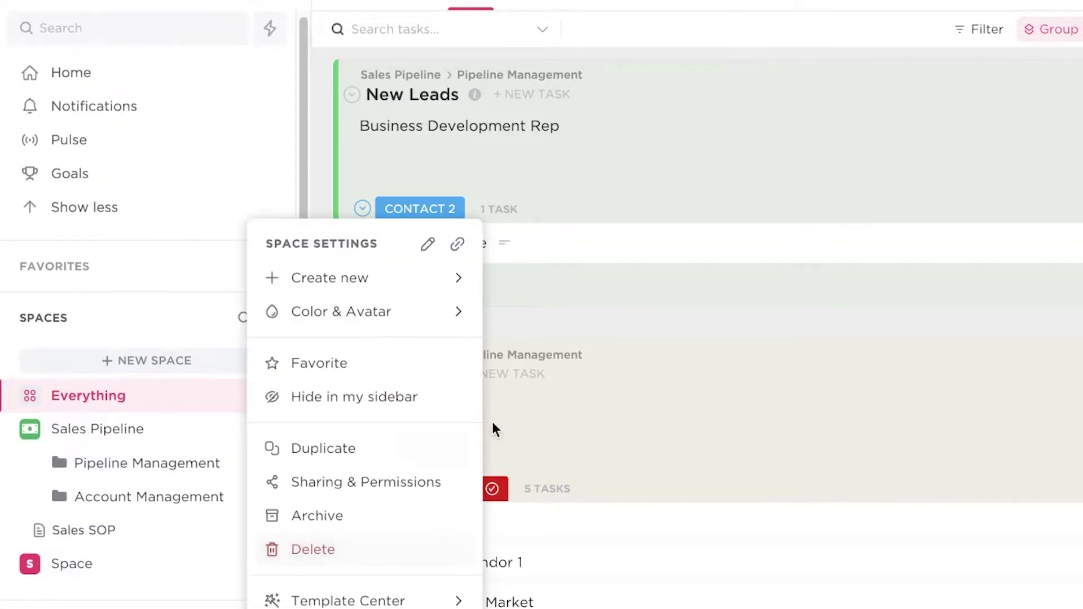
pyautogui.click(590, 404)
pyautogui.scroll(-7, 590, 404)
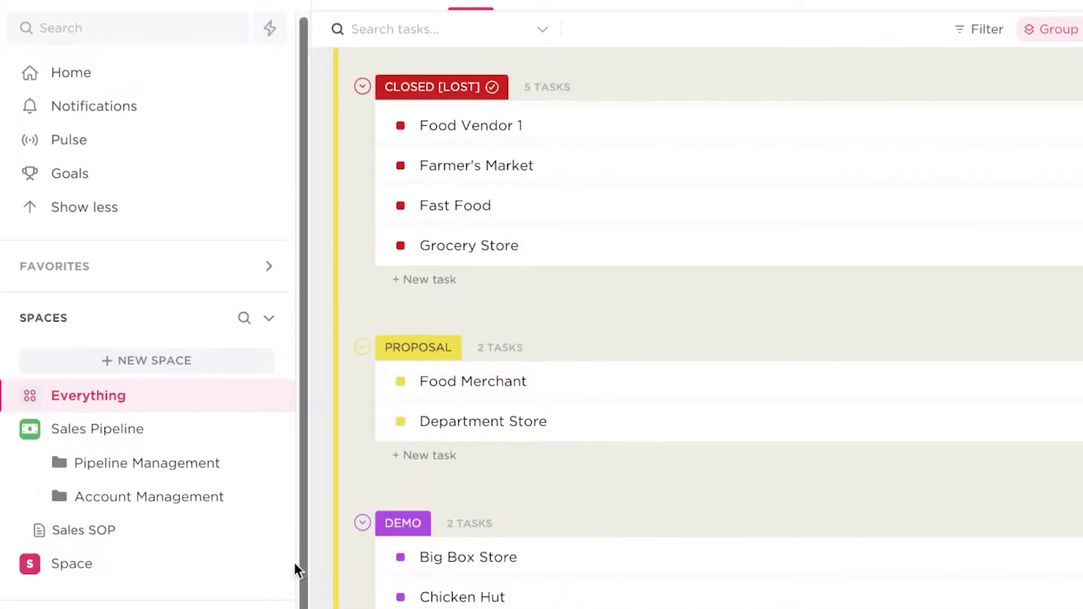
pyautogui.click(252, 567)
pyautogui.click(305, 551)
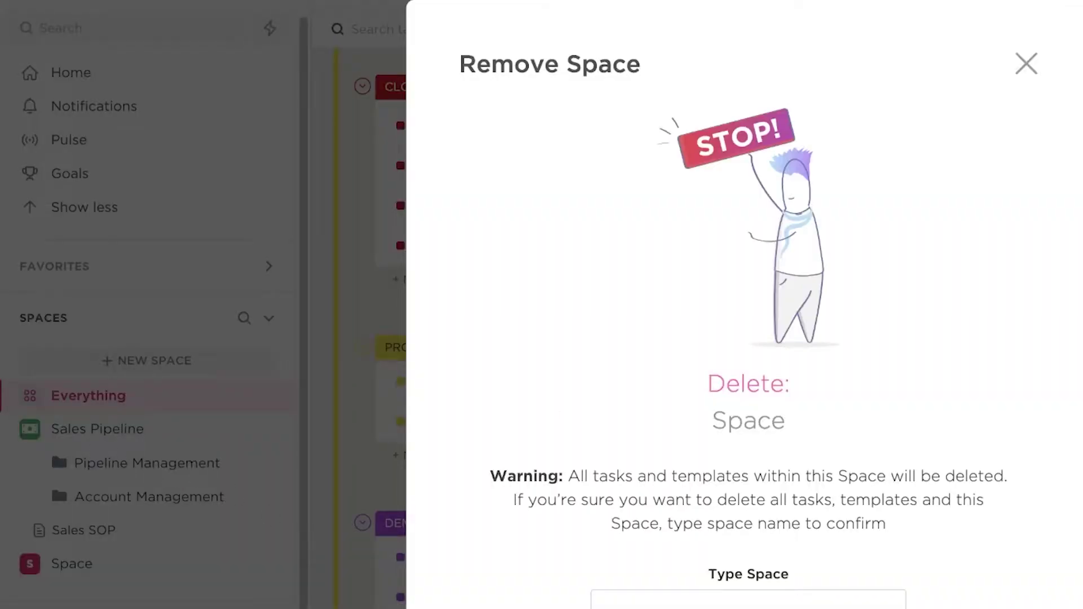
pyautogui.write('S')
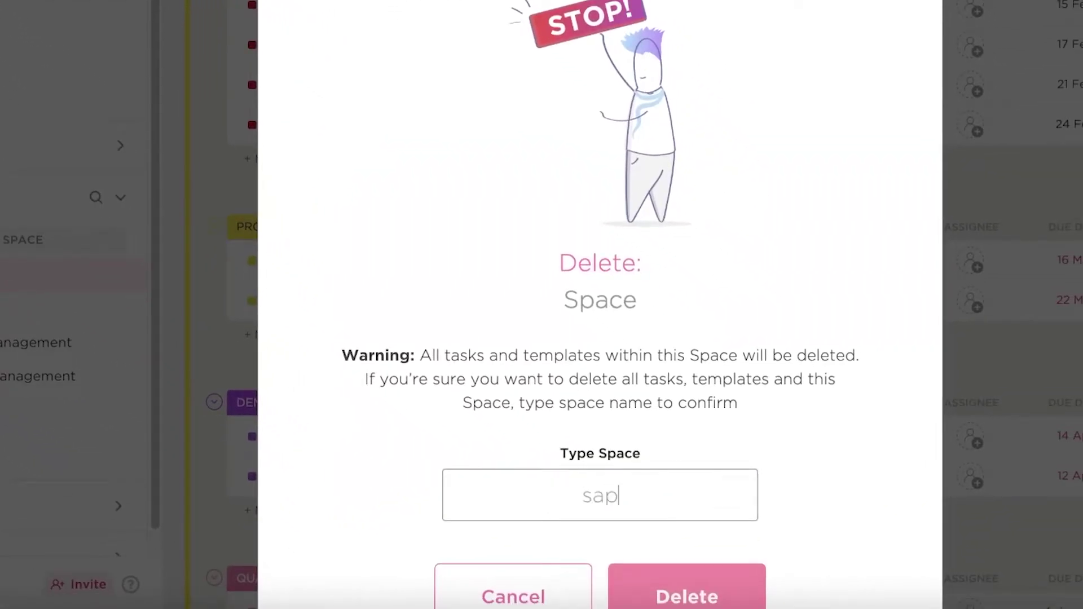
pyautogui.click(702, 589)
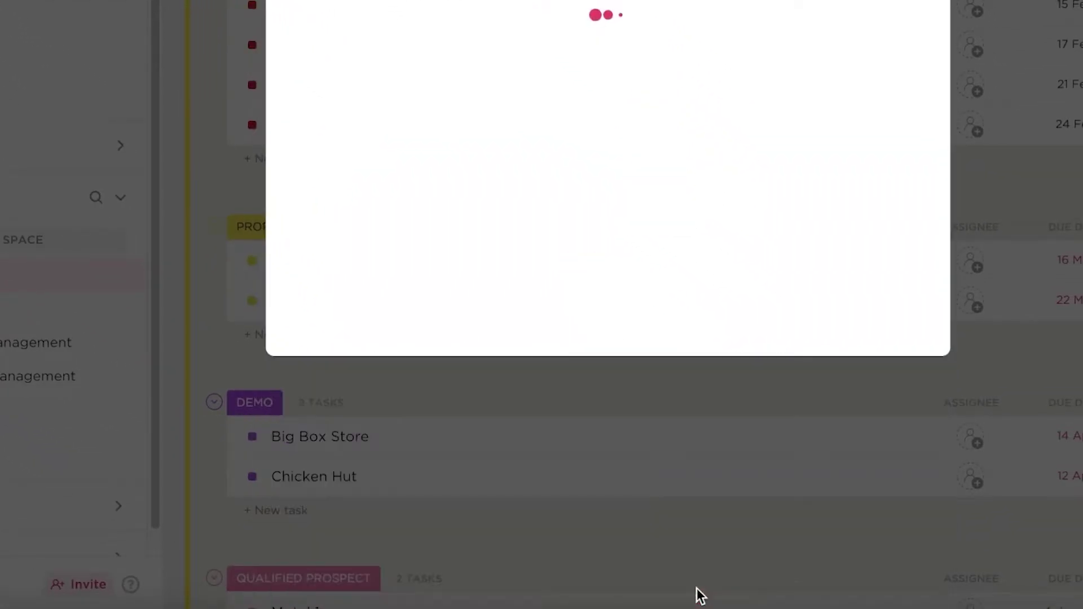
pyautogui.click(27, 344)
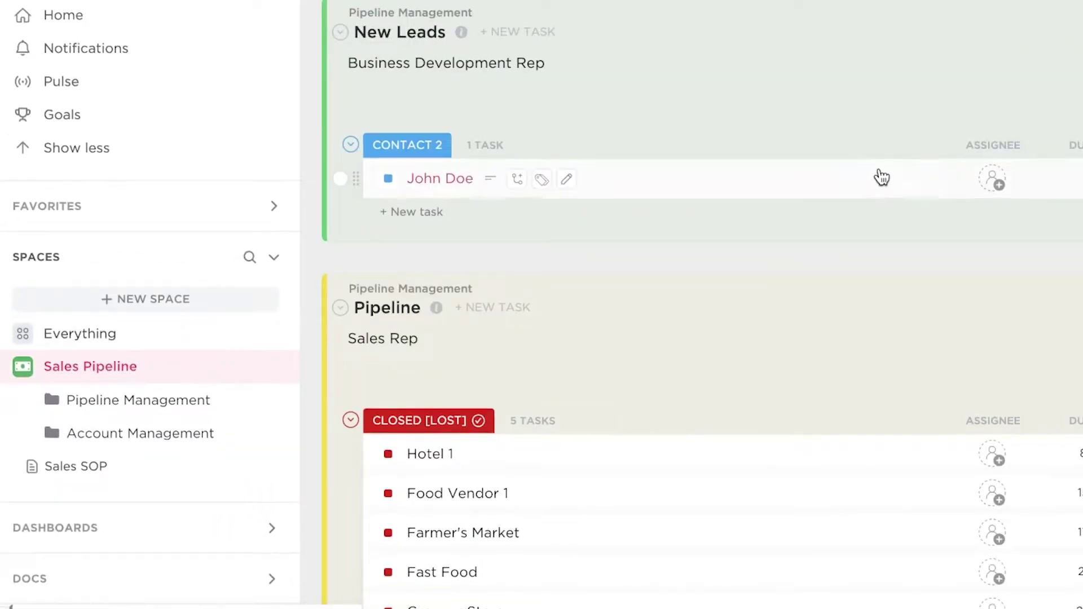
# - Open the Pipeline Management folder and review the New Leads and Pipeline groups in All Clients
pyautogui.scroll(-5, 860, 208)
pyautogui.scroll(5, 861, 208)
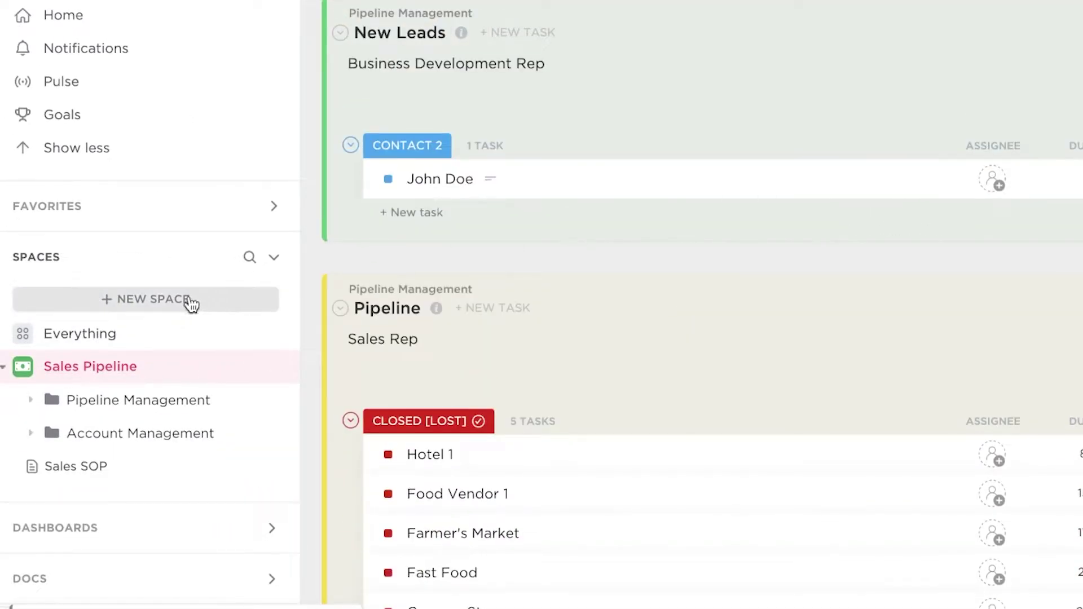
pyautogui.click(102, 405)
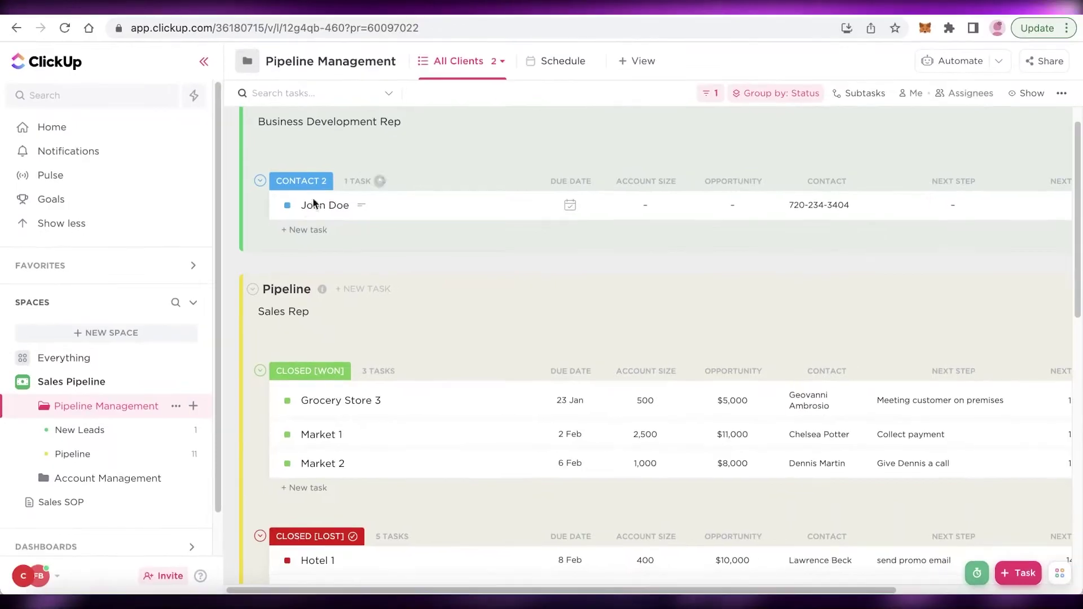
pyautogui.scroll(1, 317, 113)
pyautogui.scroll(-10, 268, 324)
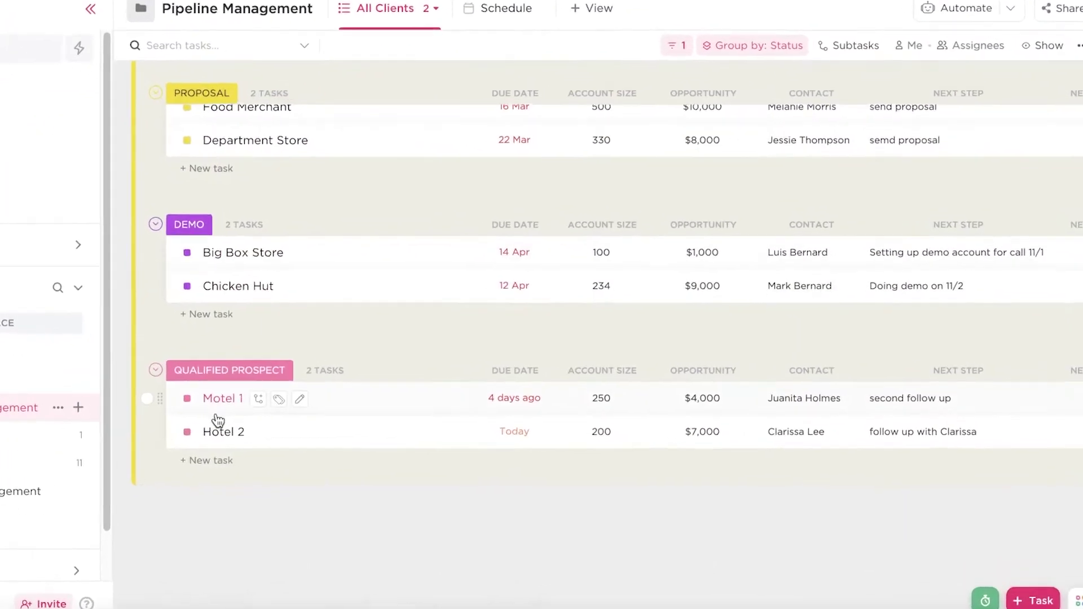
pyautogui.scroll(10, 323, 183)
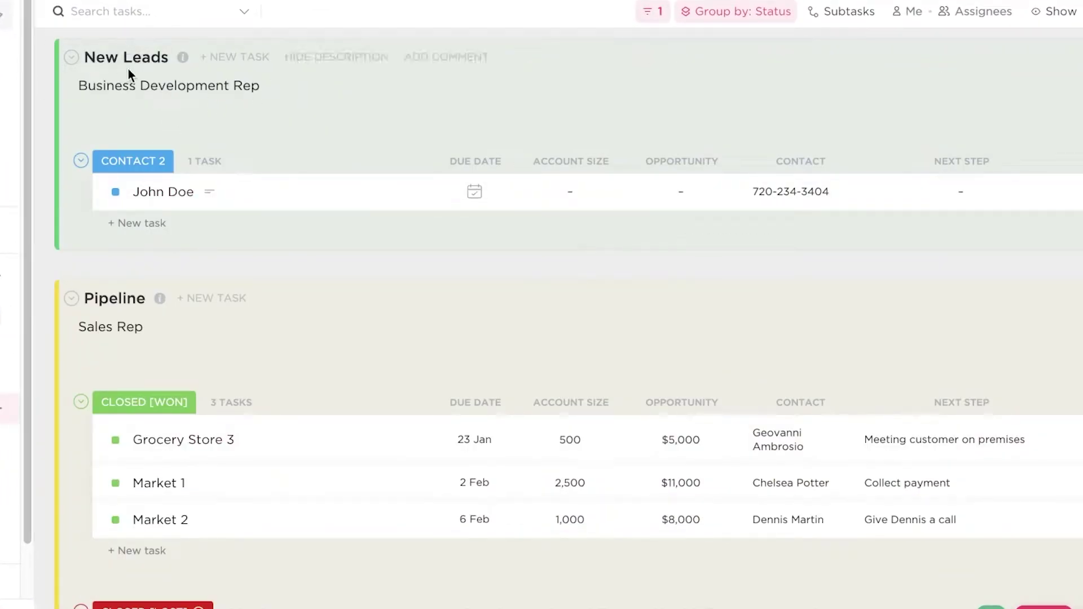
pyautogui.scroll(-4, 113, 295)
pyautogui.scroll(1, 115, 175)
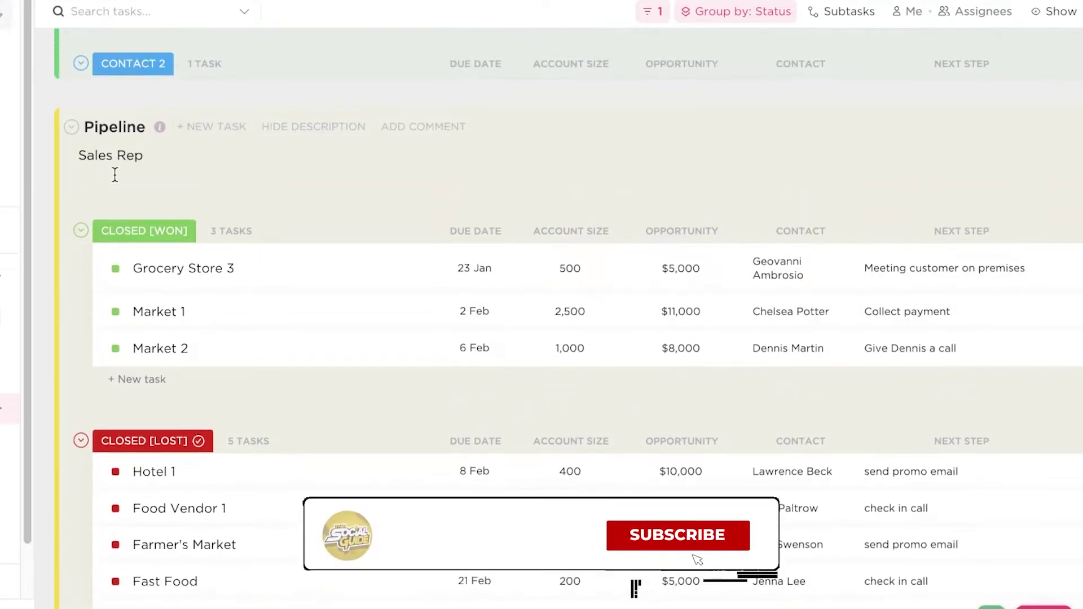
pyautogui.scroll(-10, 114, 455)
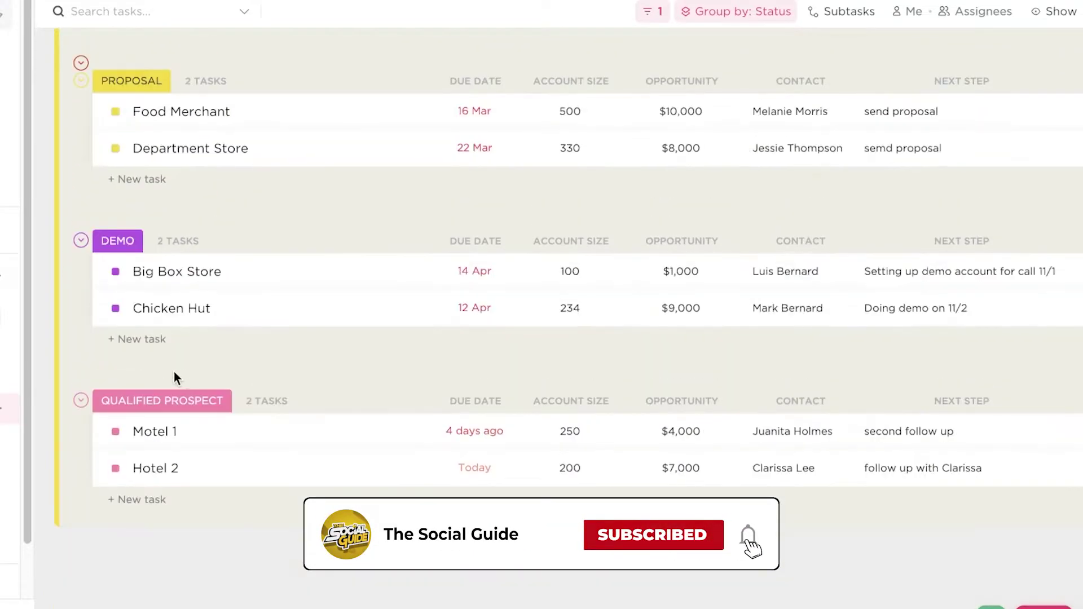
pyautogui.scroll(10, 225, 344)
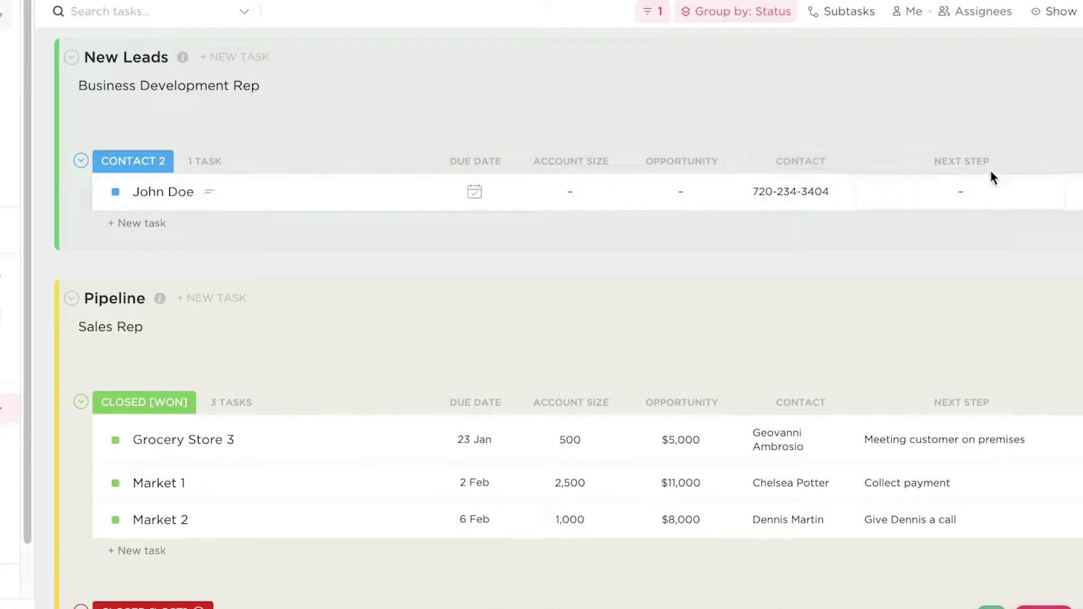
pyautogui.scroll(-10, 657, 199)
pyautogui.scroll(10, 416, 215)
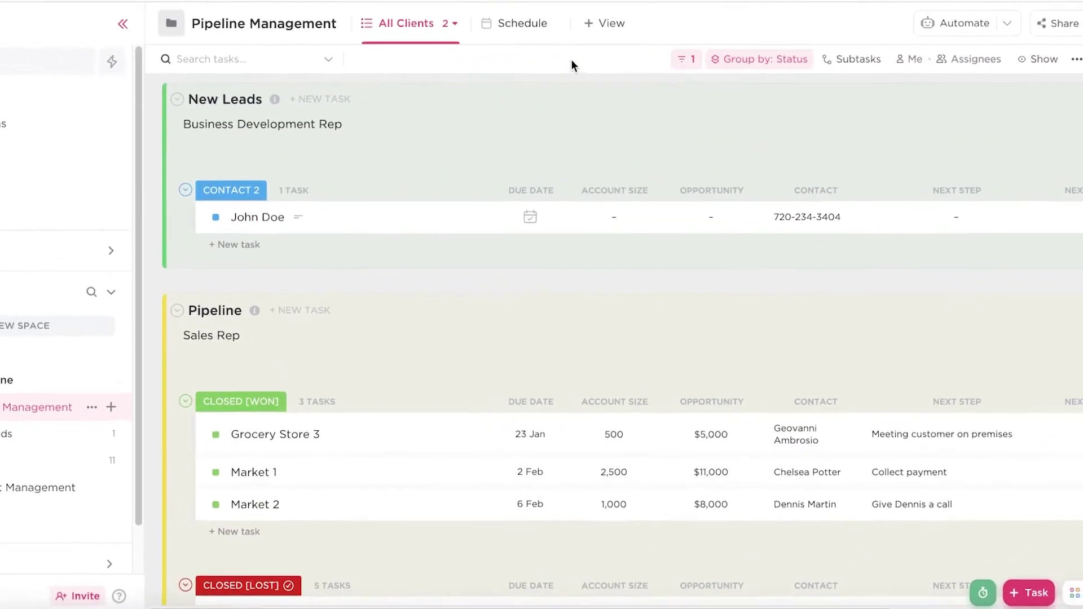
# - Add a Board view grouped by Status to Pipeline Management and scroll across its columns
pyautogui.click(488, 23)
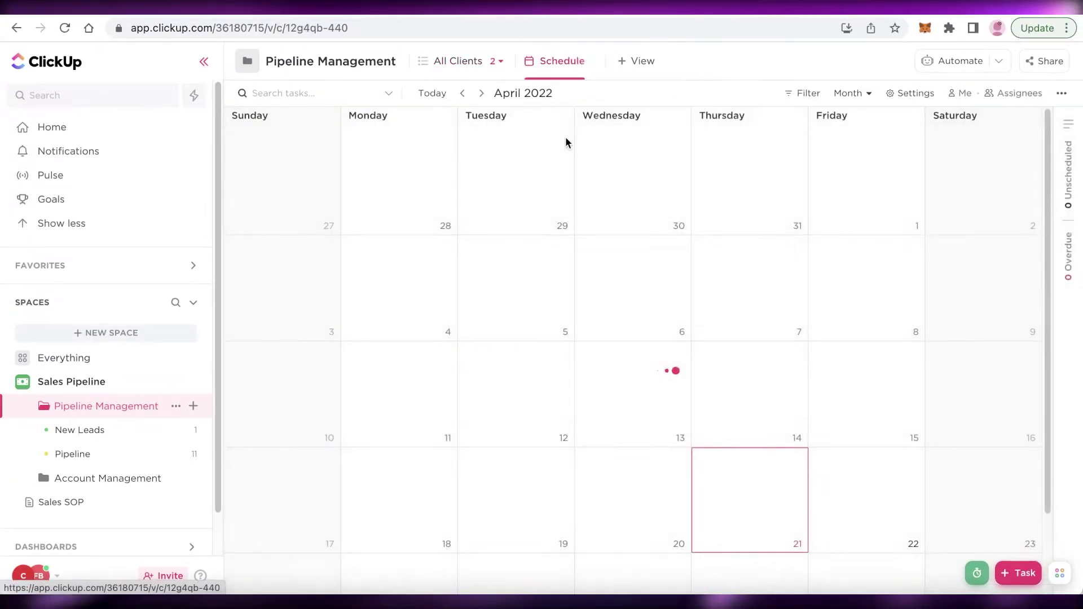
pyautogui.click(468, 63)
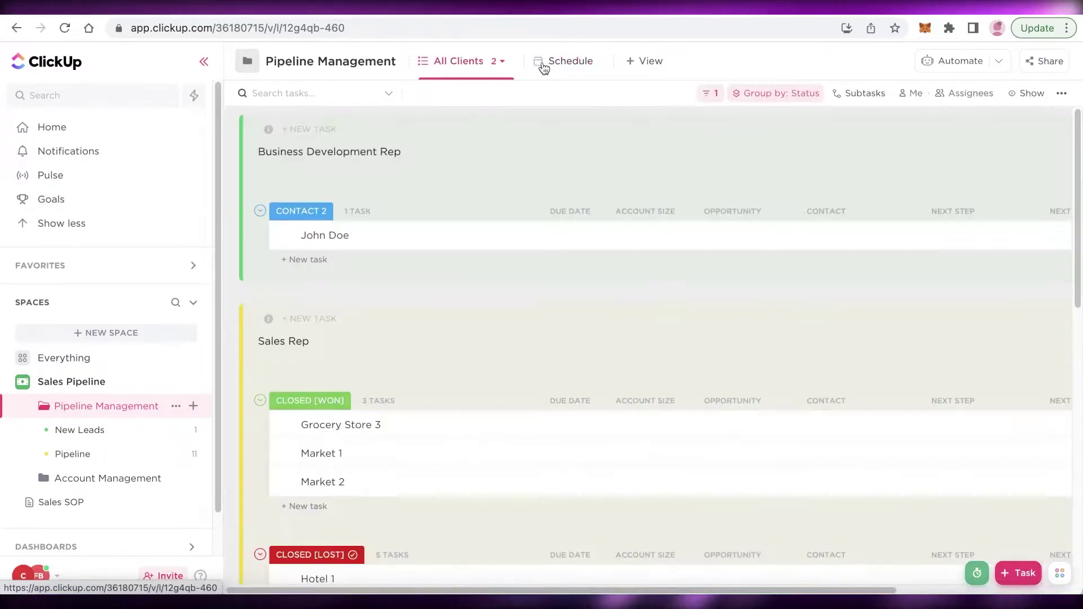
pyautogui.click(656, 60)
pyautogui.click(579, 159)
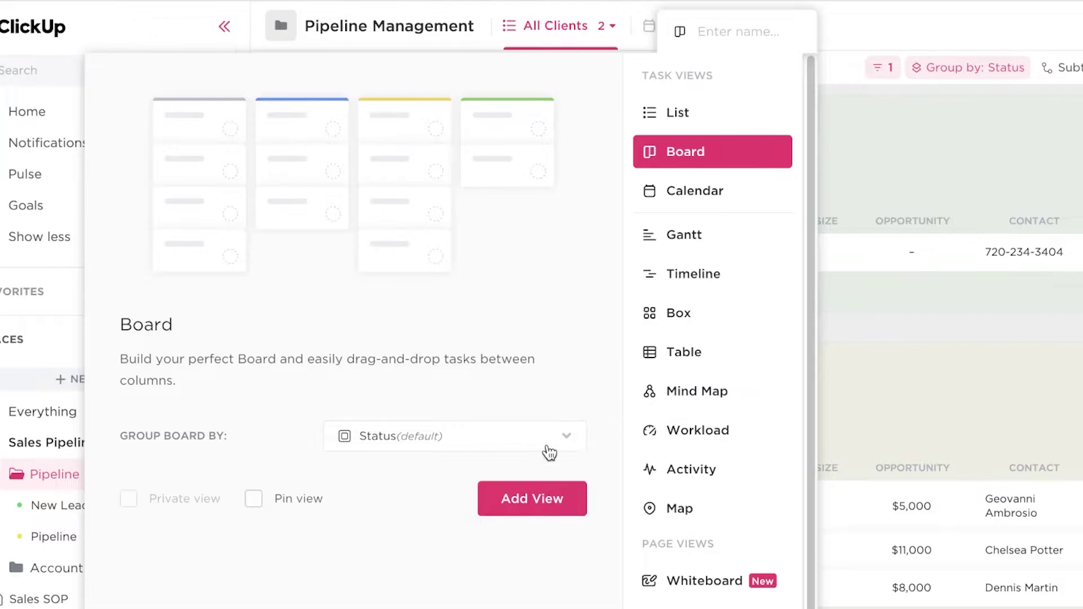
pyautogui.press('Escape')
pyautogui.click(677, 25)
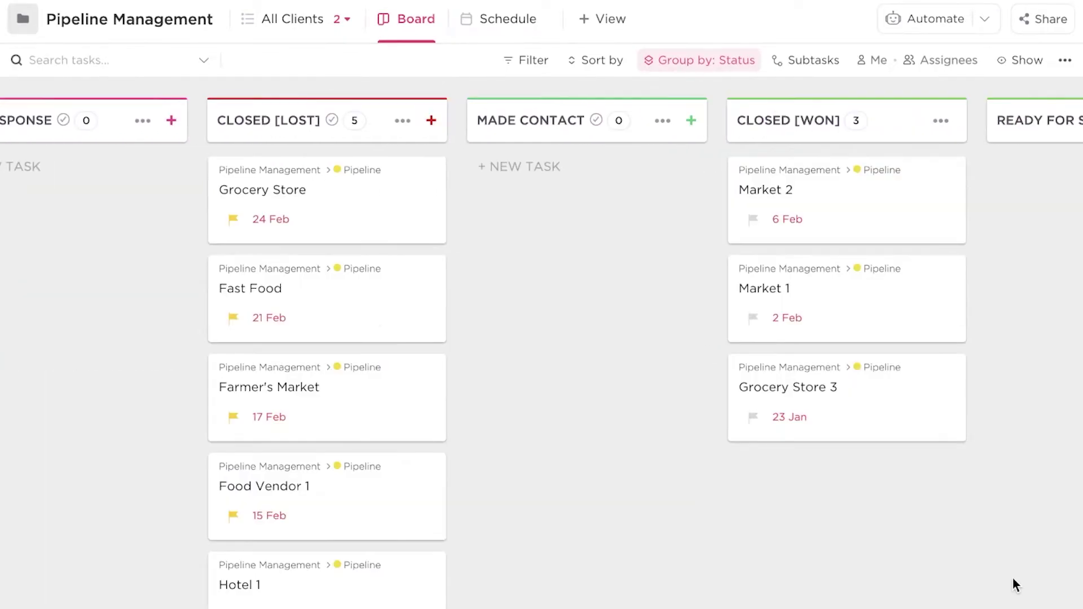
pyautogui.hscroll(3, 1013, 577)
pyautogui.hscroll(-8, 917, 541)
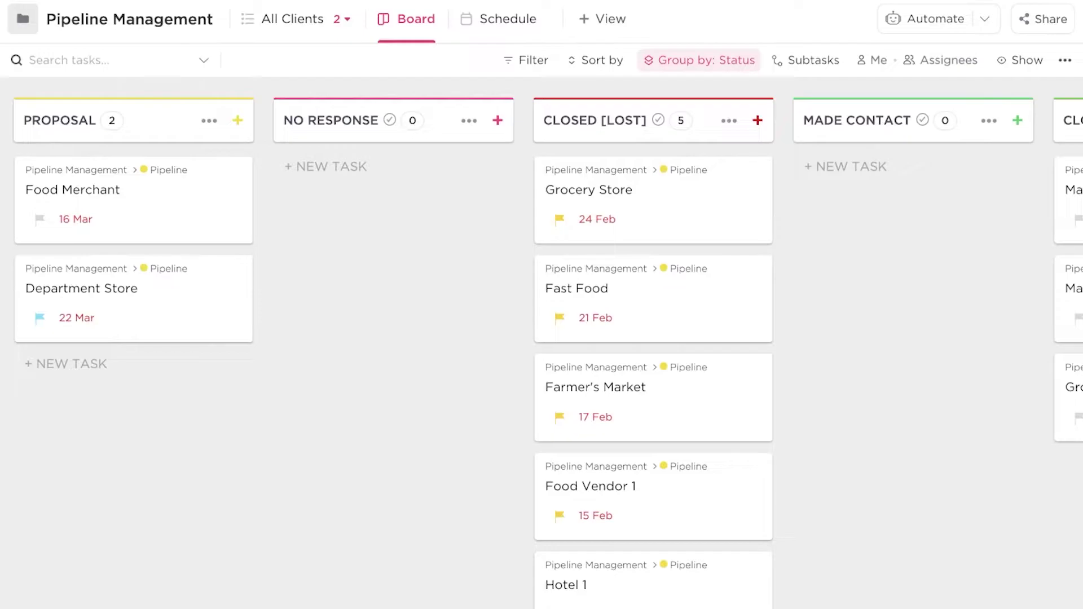
pyautogui.hscroll(-15, 391, 591)
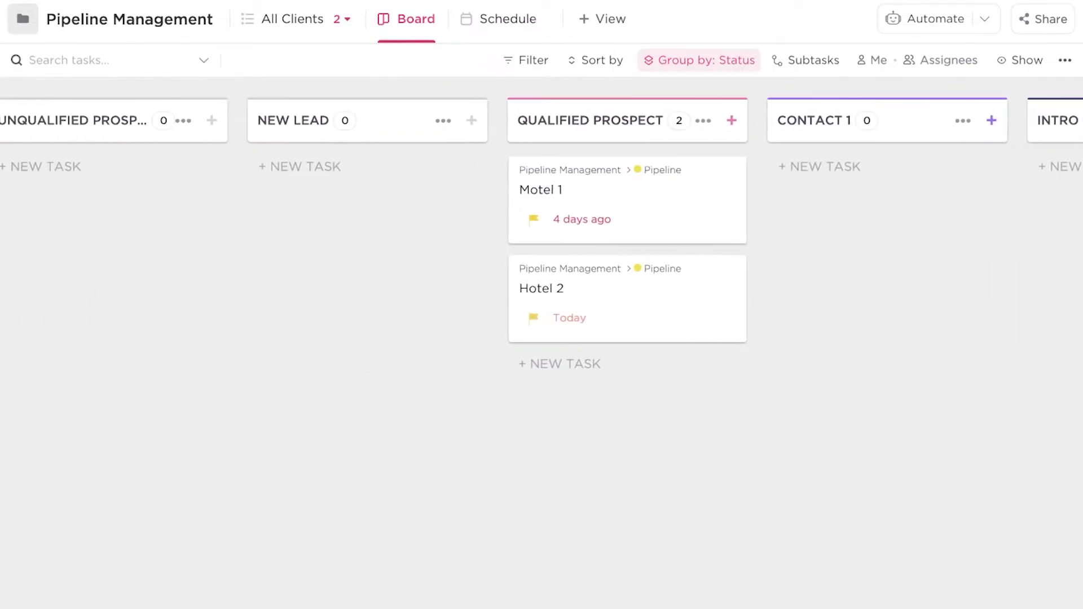
pyautogui.hscroll(5, 391, 590)
pyautogui.hscroll(6, 391, 590)
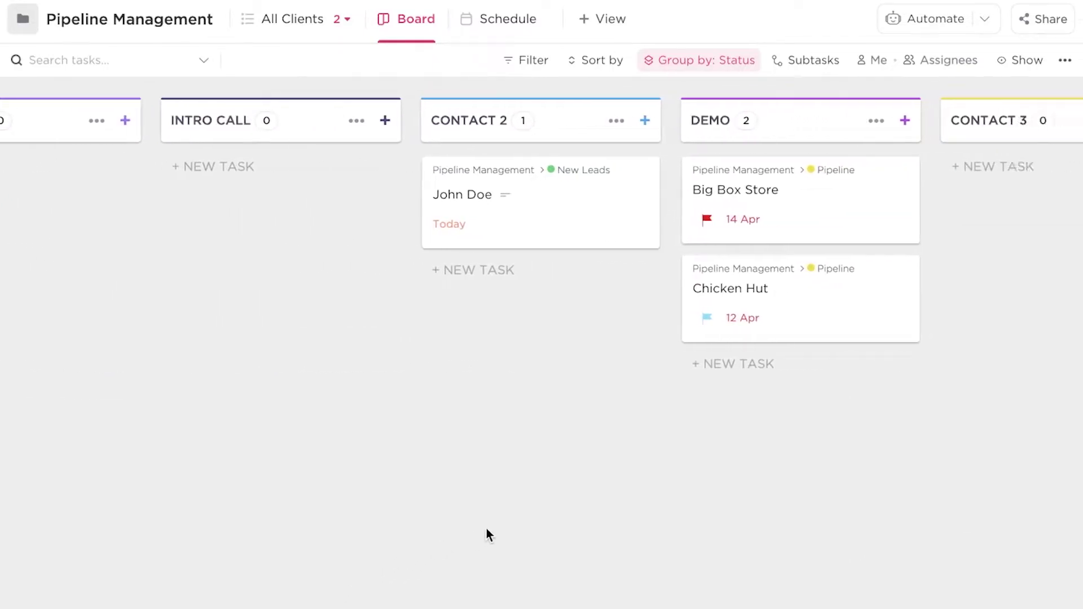
pyautogui.hscroll(10, 591, 498)
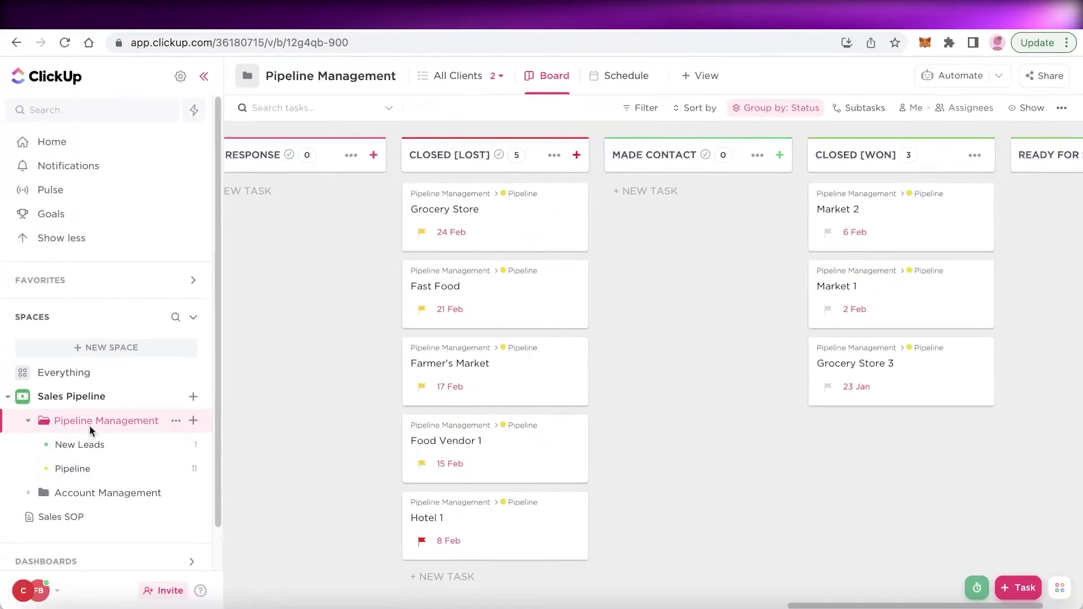
pyautogui.click(90, 443)
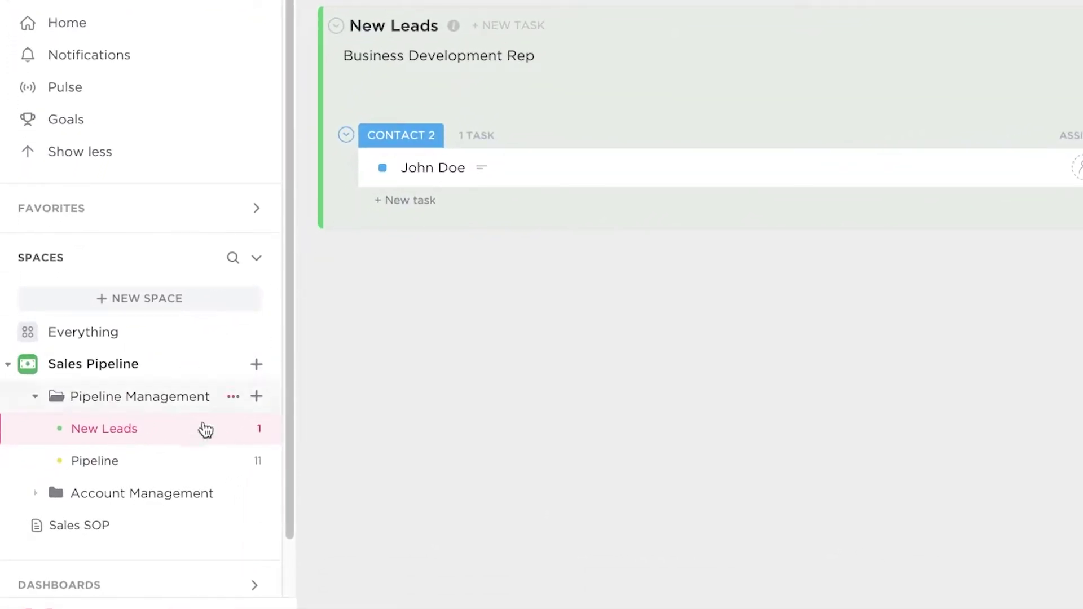
pyautogui.click(113, 457)
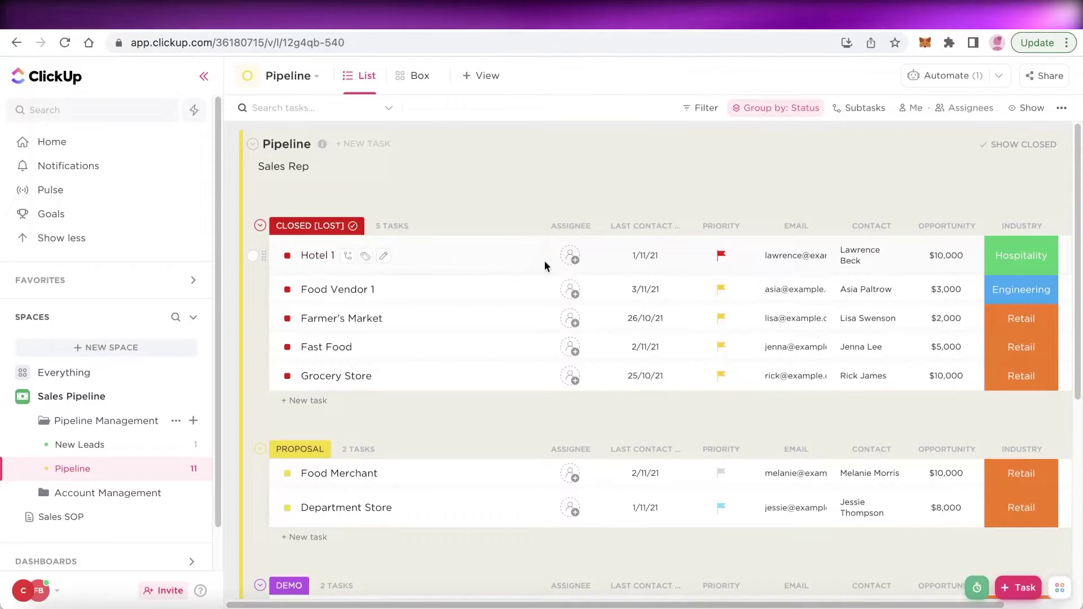
pyautogui.click(455, 263)
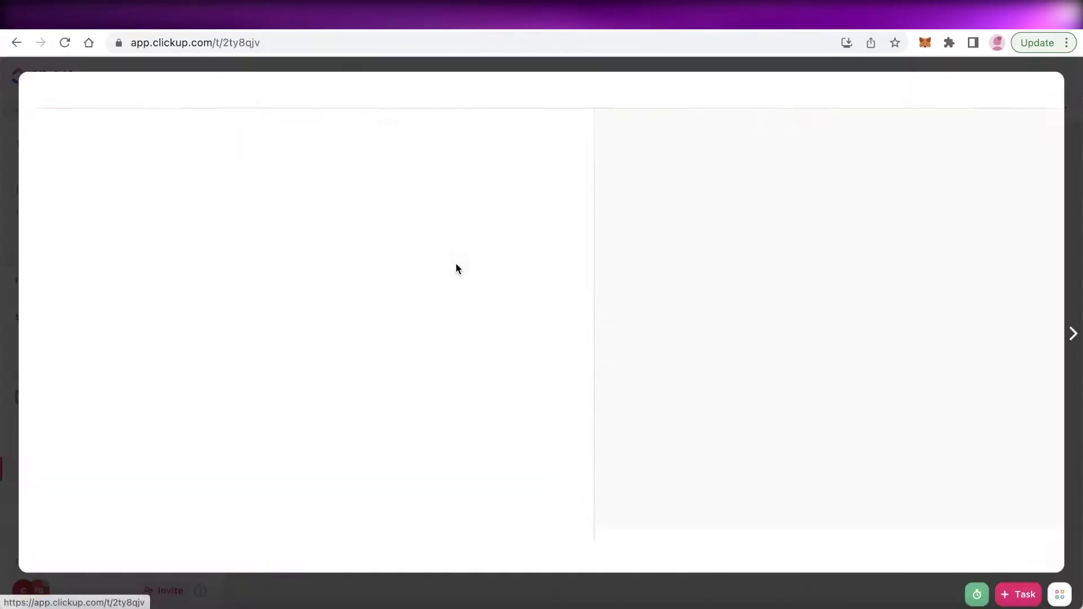
pyautogui.click(1046, 90)
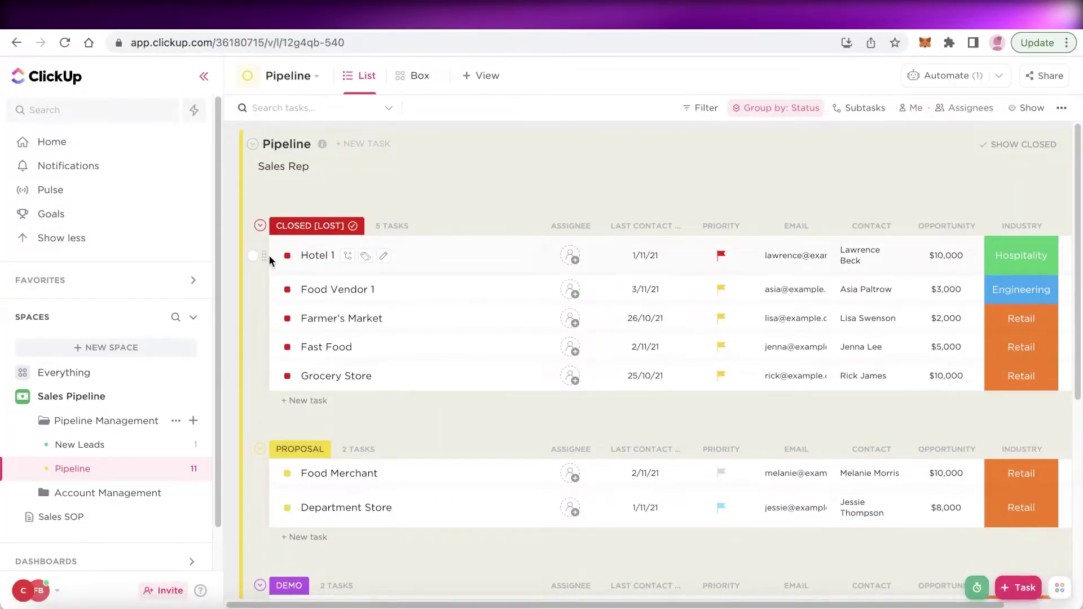
pyautogui.scroll(-6, 269, 256)
pyautogui.scroll(-1, 141, 333)
pyautogui.scroll(6, 379, 305)
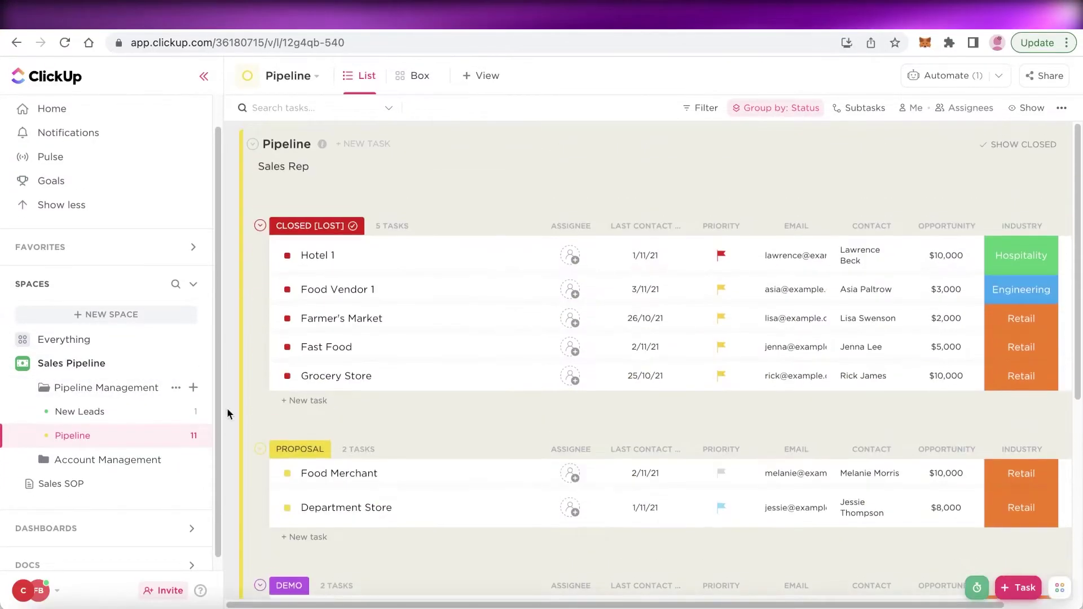
pyautogui.scroll(-6, 455, 271)
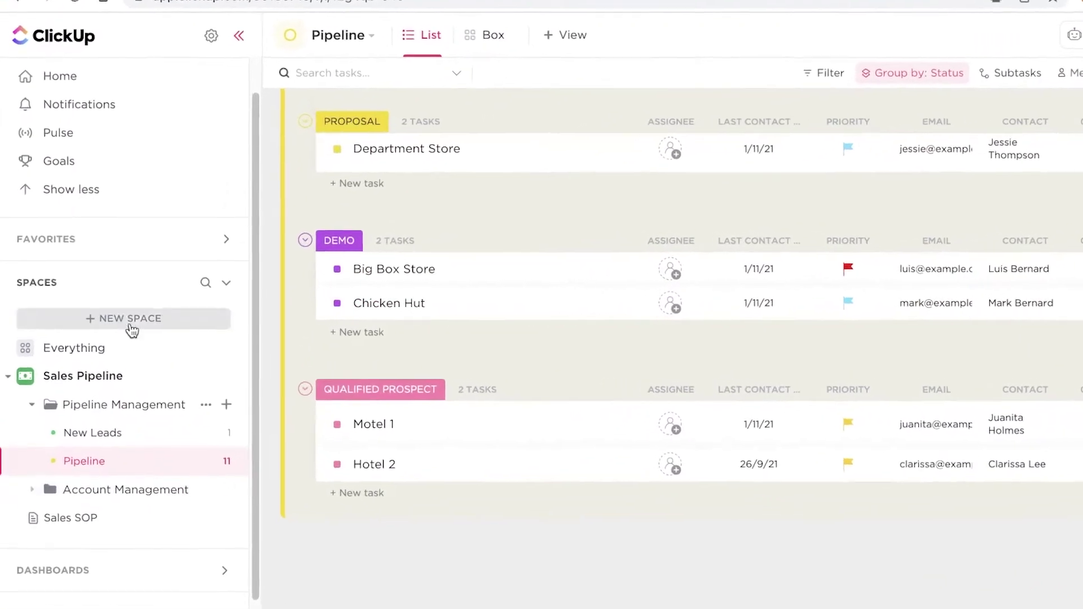
# - Start a new space named CRM SAMPLE, keeping the default sharing, statuses and ClickApps
pyautogui.click(115, 316)
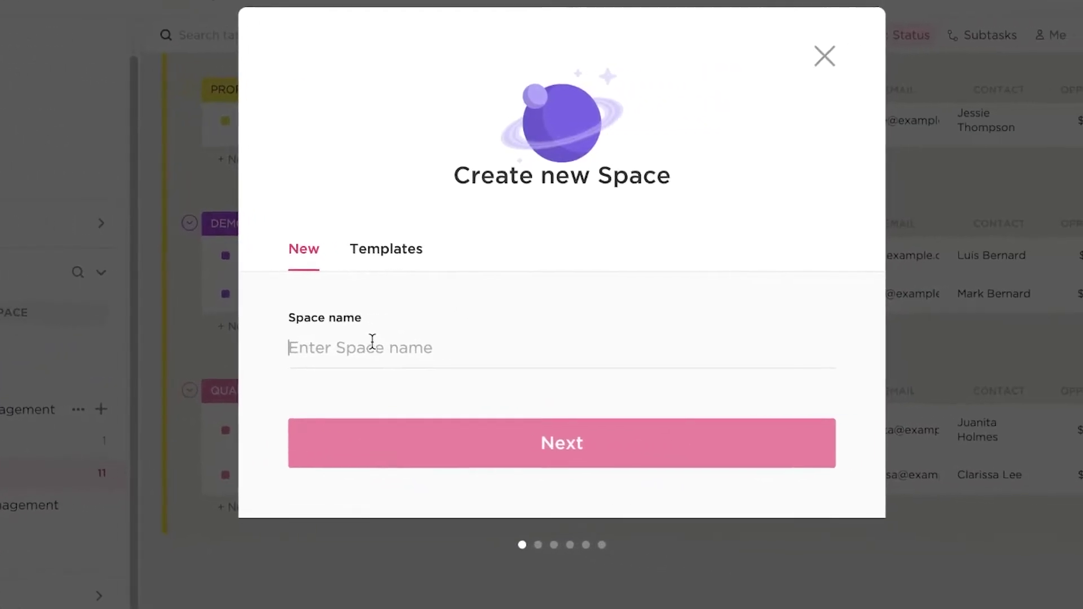
pyautogui.write('CRM')
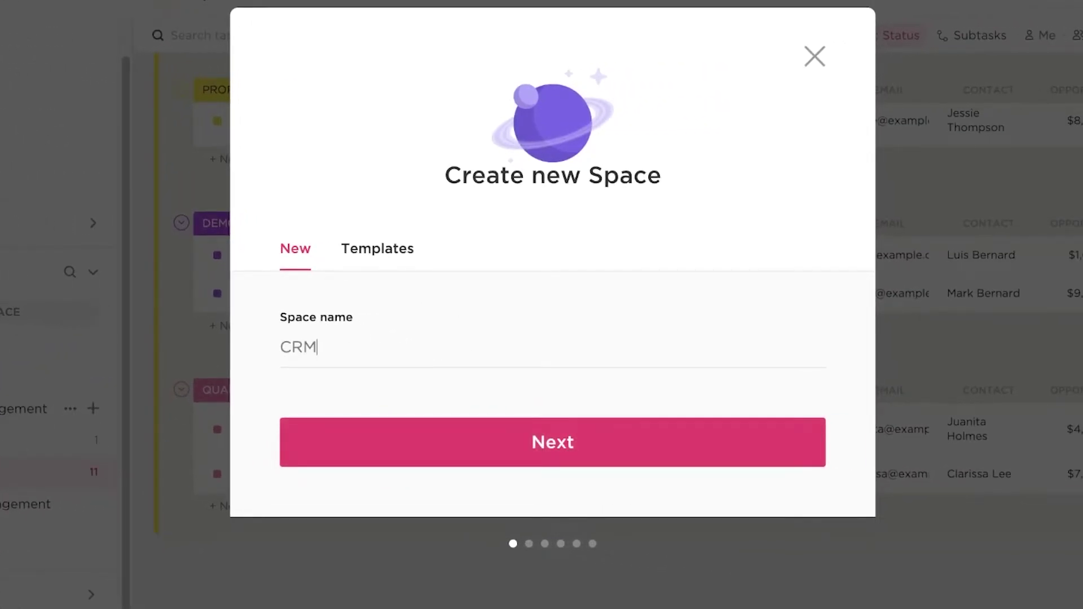
pyautogui.write(' SAMPLE')
pyautogui.press('Return')
pyautogui.click(573, 510)
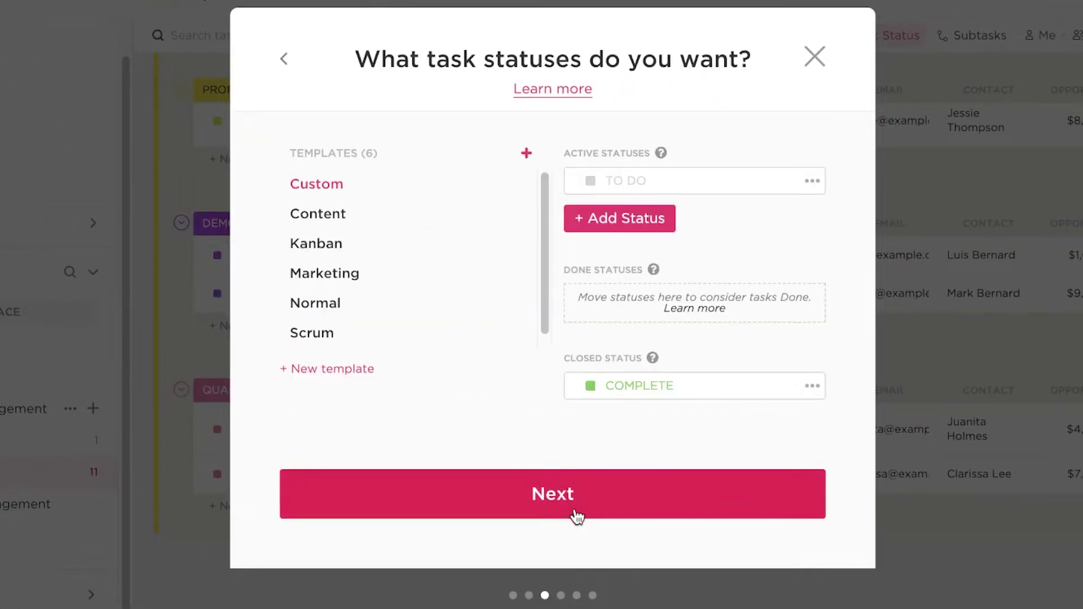
pyautogui.click(573, 510)
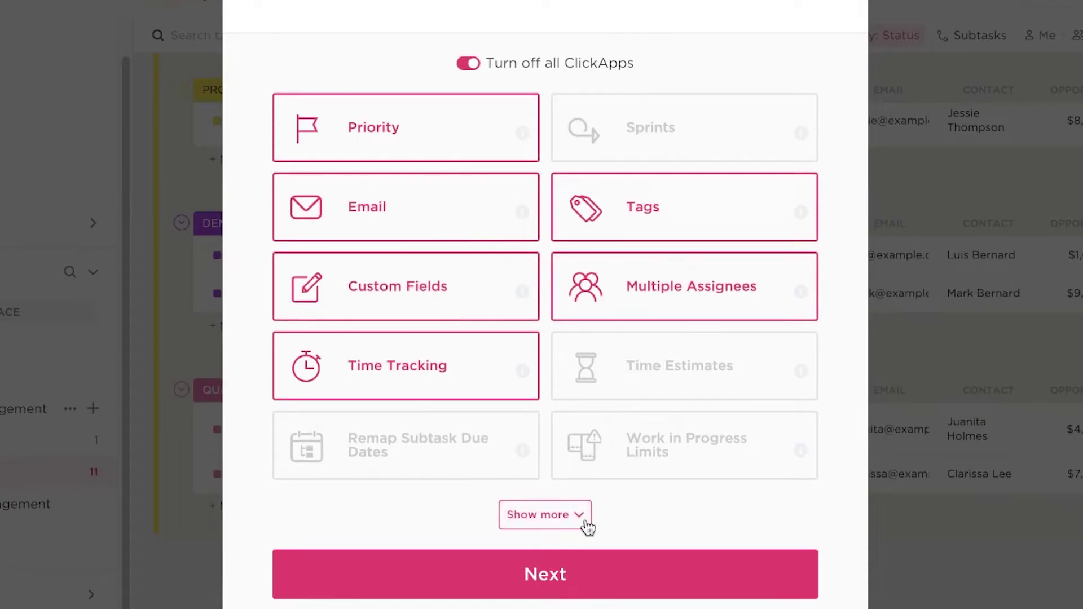
pyautogui.click(517, 572)
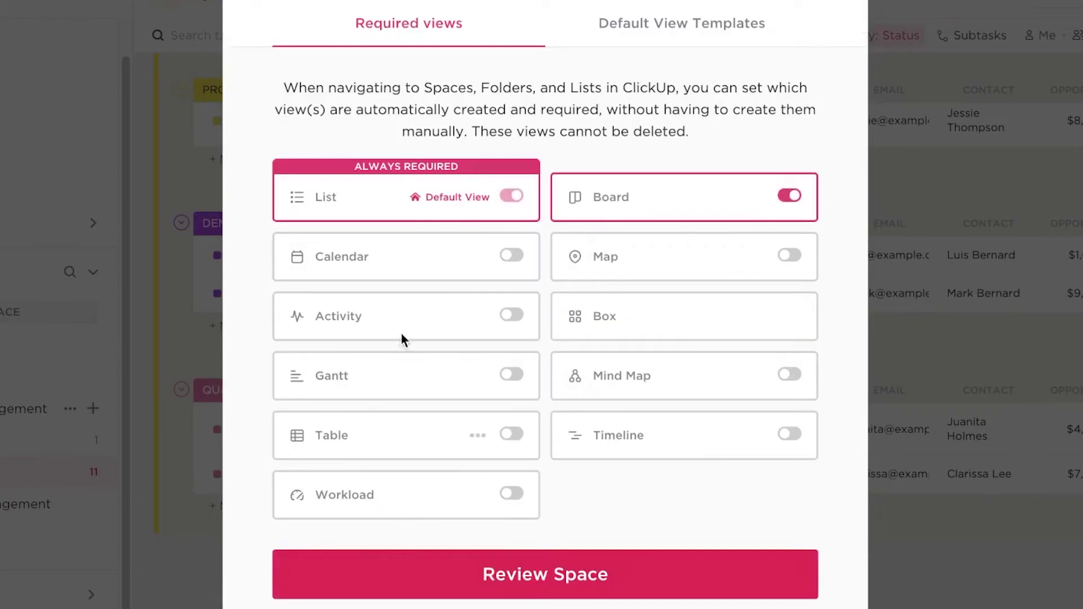
# - Make Board and Calendar required views and go to the space review
pyautogui.click(789, 196)
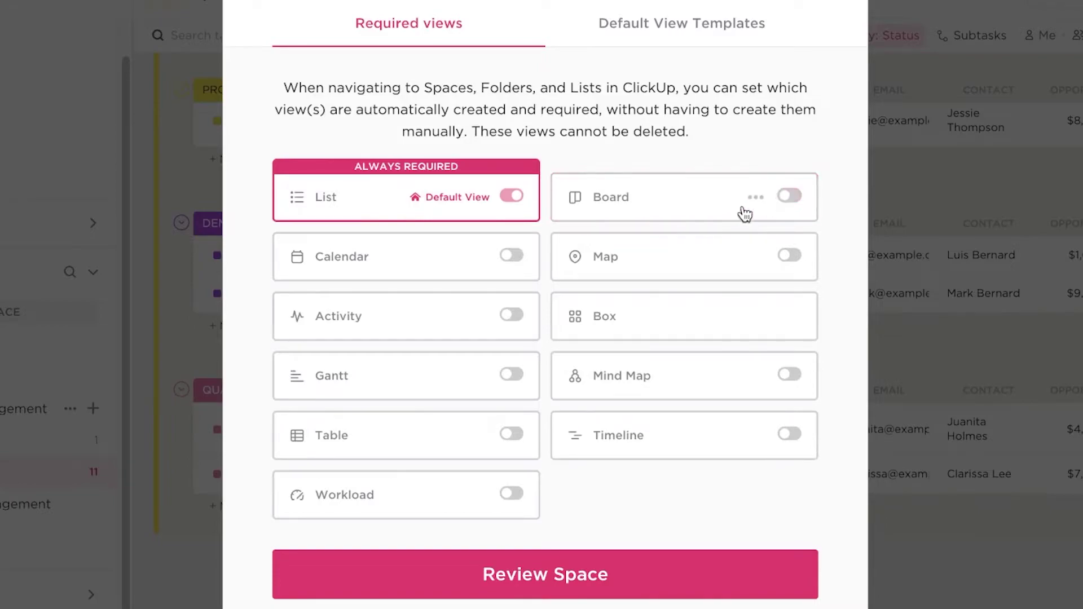
pyautogui.click(789, 197)
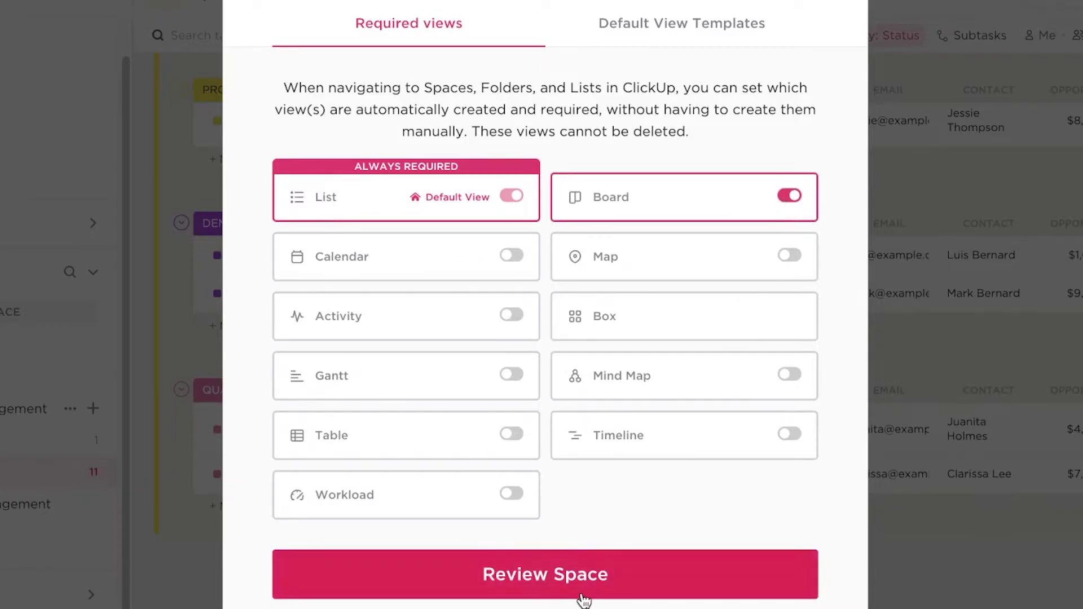
pyautogui.click(512, 256)
pyautogui.click(538, 575)
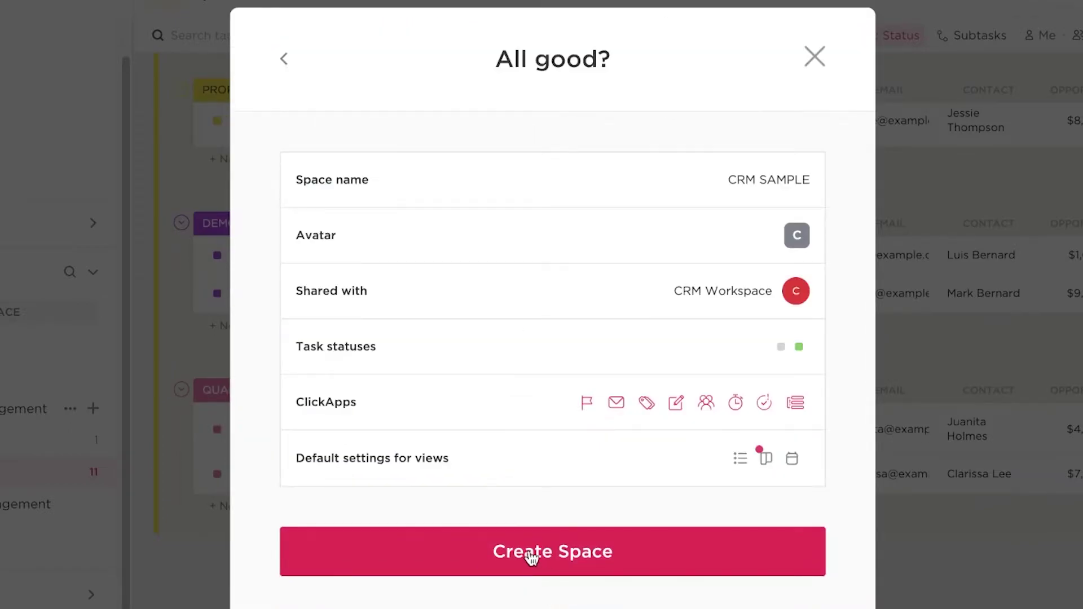
# - Create the CRM SAMPLE space and enter list names Potential contacts and approved contacts
pyautogui.click(648, 543)
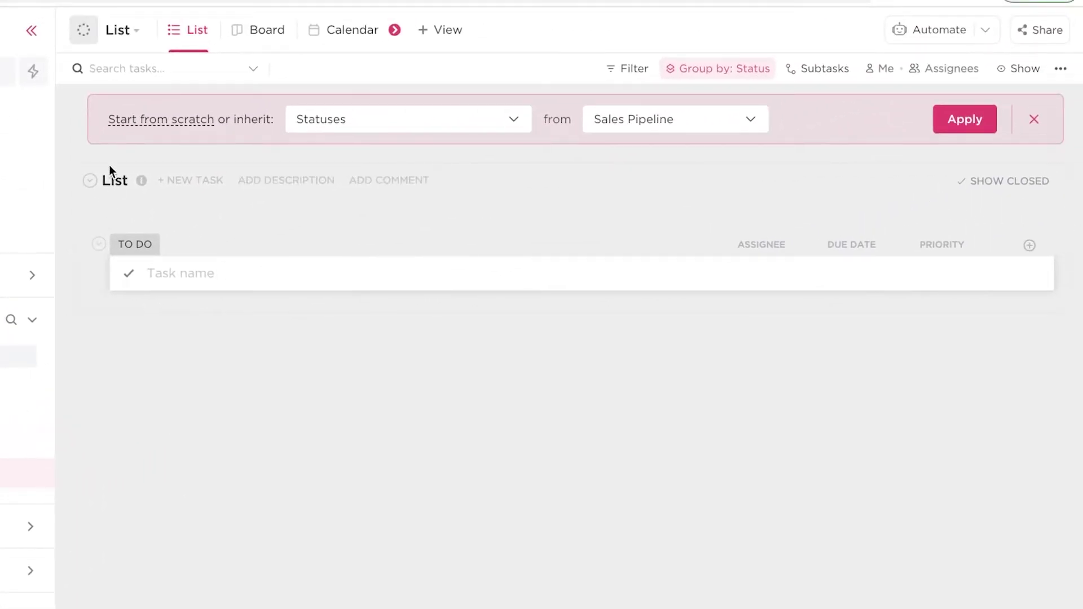
pyautogui.click(116, 182)
pyautogui.moveTo(150, 252)
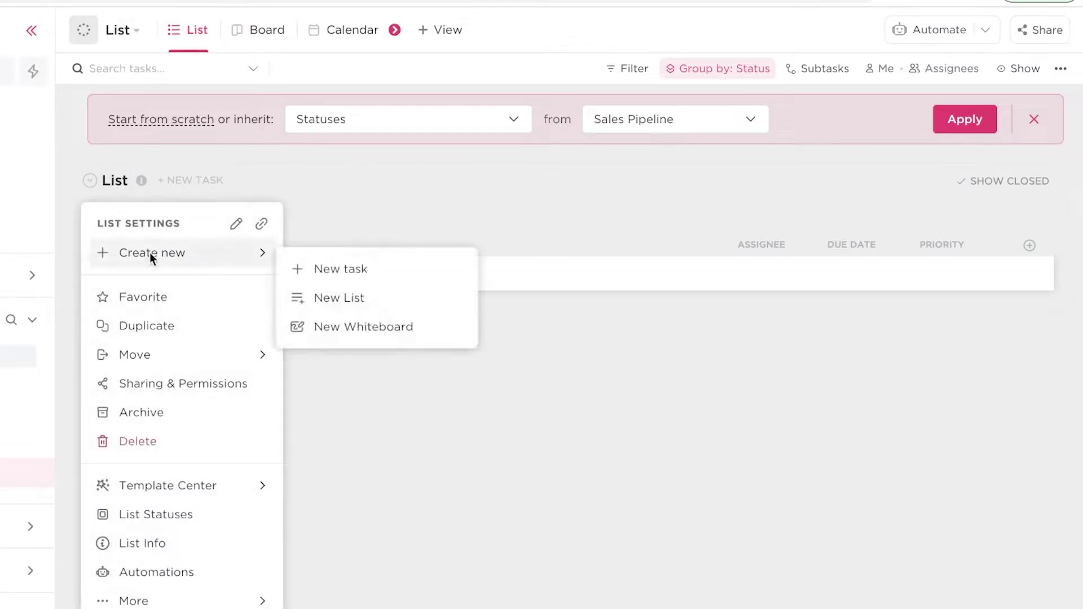
pyautogui.click(332, 307)
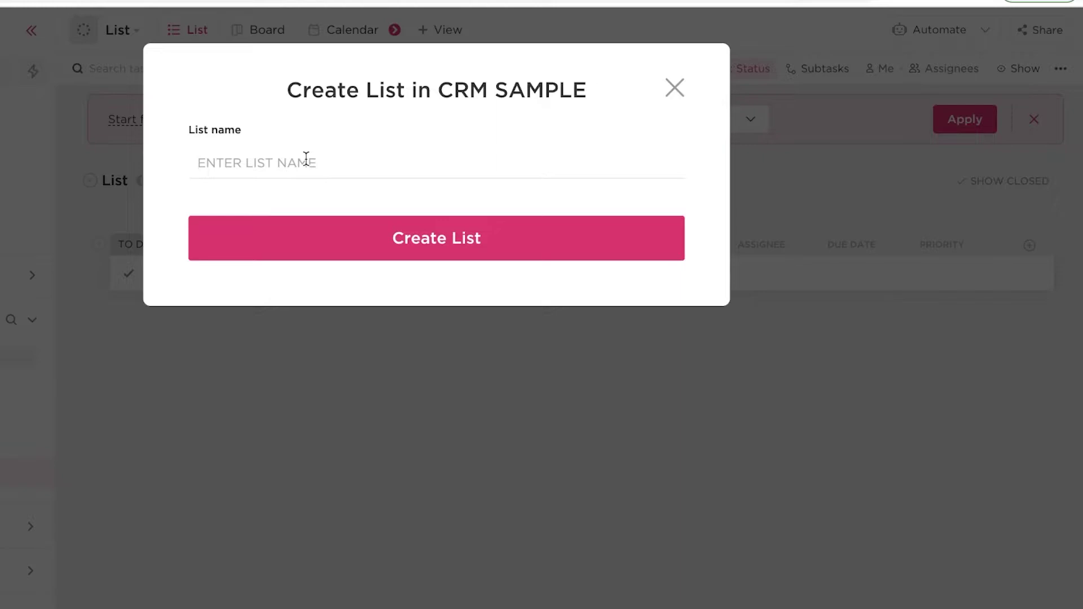
pyautogui.write('POTENTIAL CONTAC')
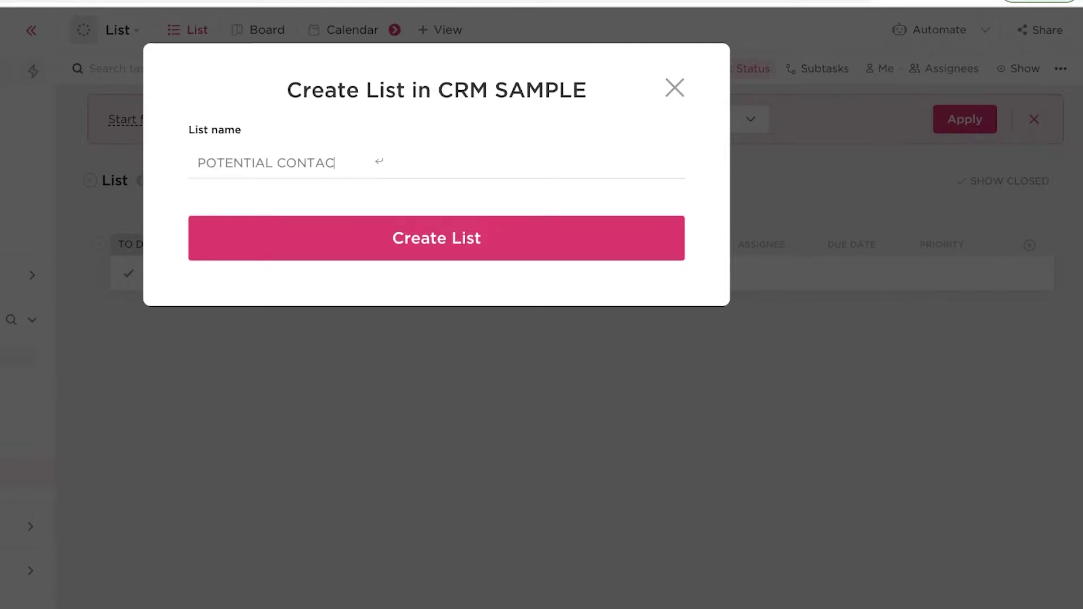
pyautogui.write('TS')
pyautogui.press('Return')
pyautogui.write('A')
pyautogui.press('BackSpace')
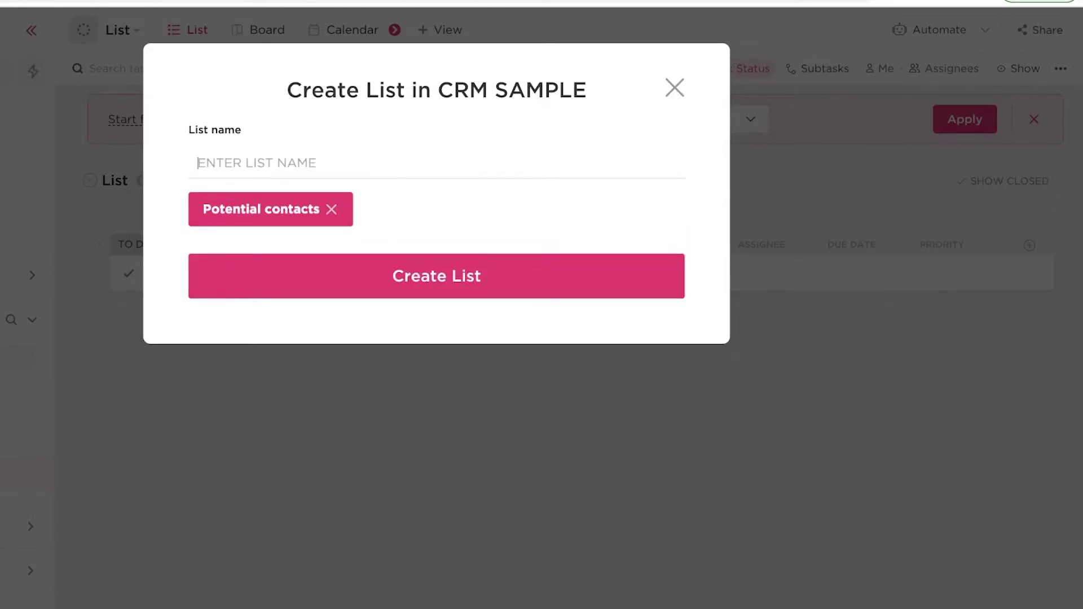
pyautogui.write('APPROVED ')
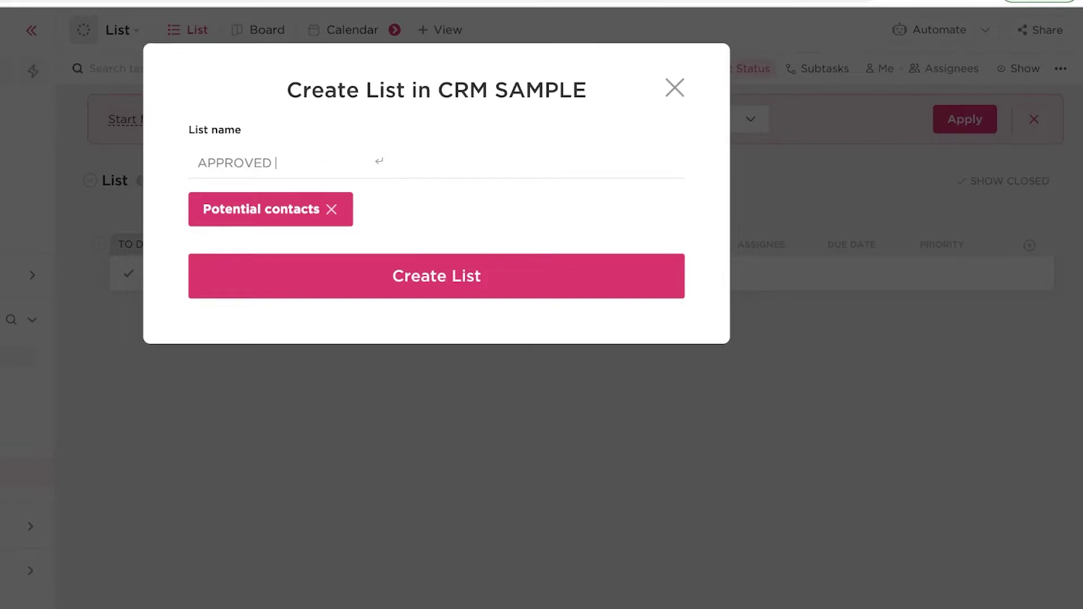
pyautogui.write('CONtacts')
pyautogui.press('Return')
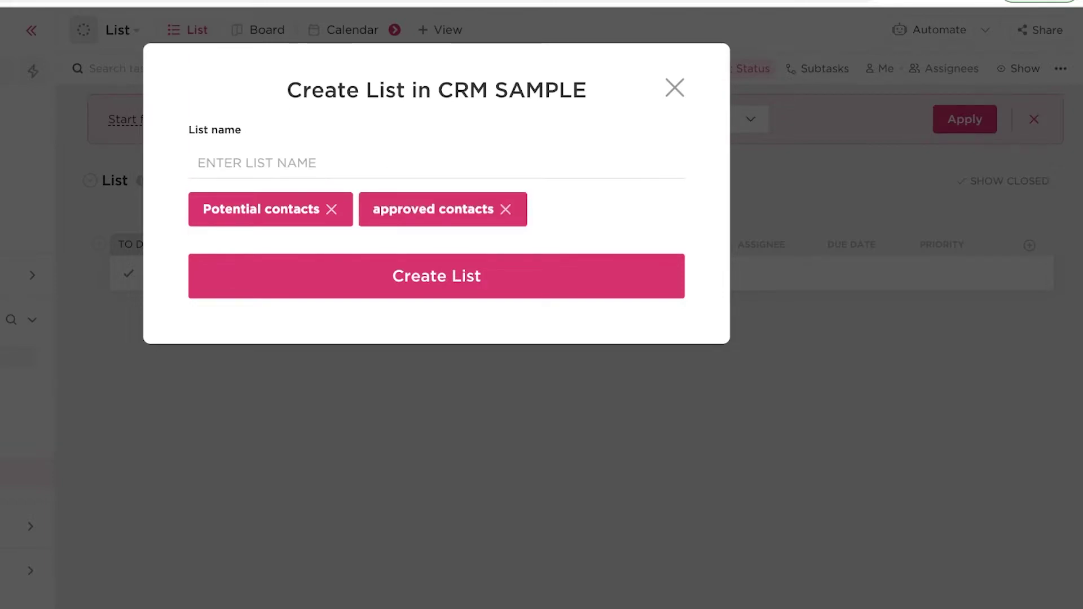
# - Add list names negociation, rejected, accepted and reevaluation, then create all the lists
pyautogui.write('NEGociation')
pyautogui.press('Return')
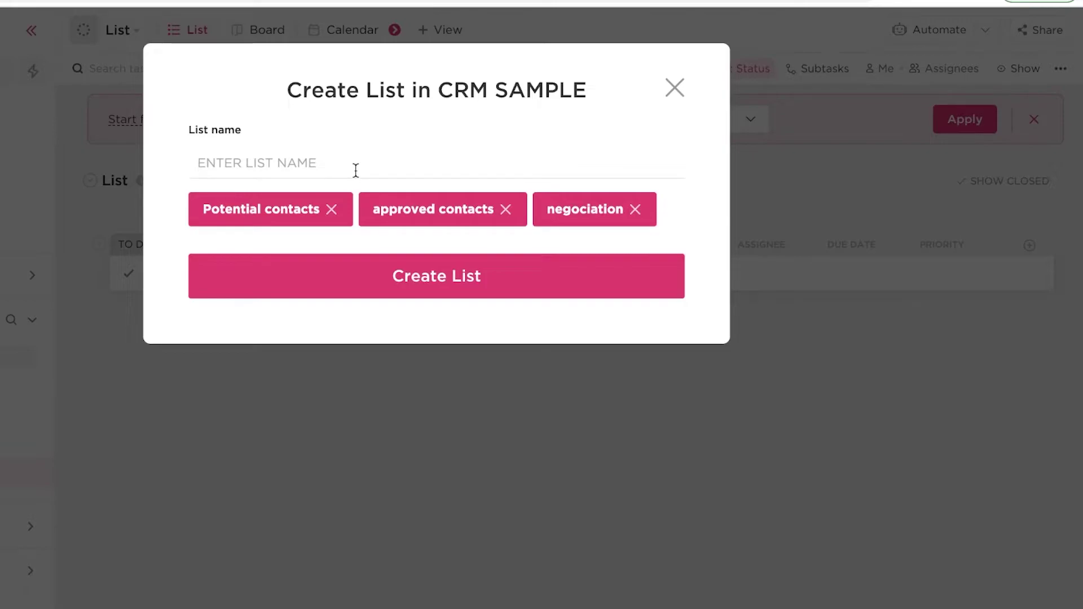
pyautogui.write('DE')
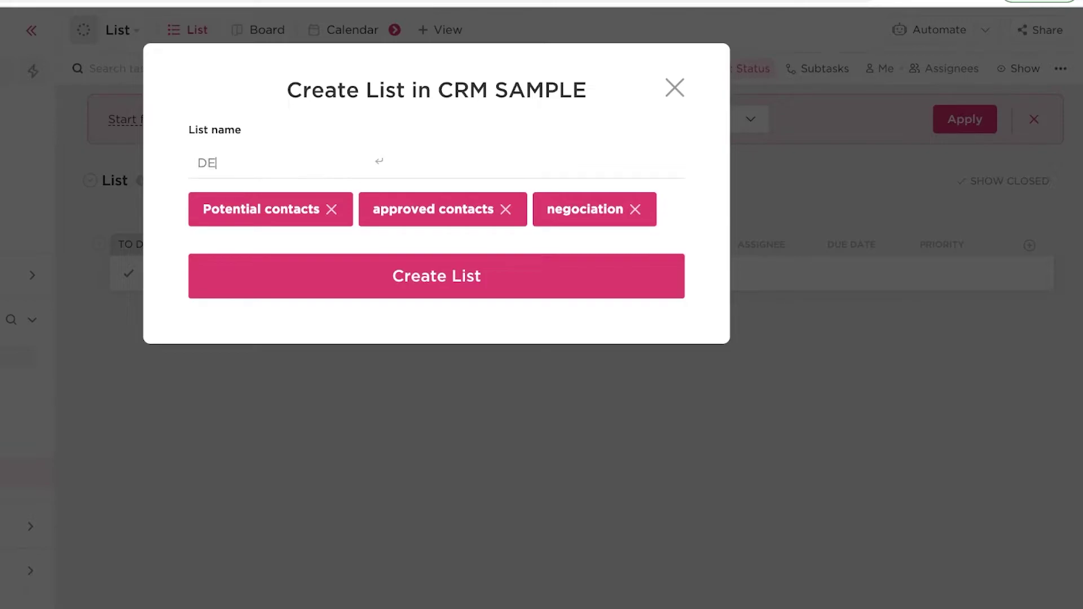
pyautogui.press('BackSpace')
pyautogui.press('BackSpace')
pyautogui.write('Rejected')
pyautogui.press('Return')
pyautogui.write('ac')
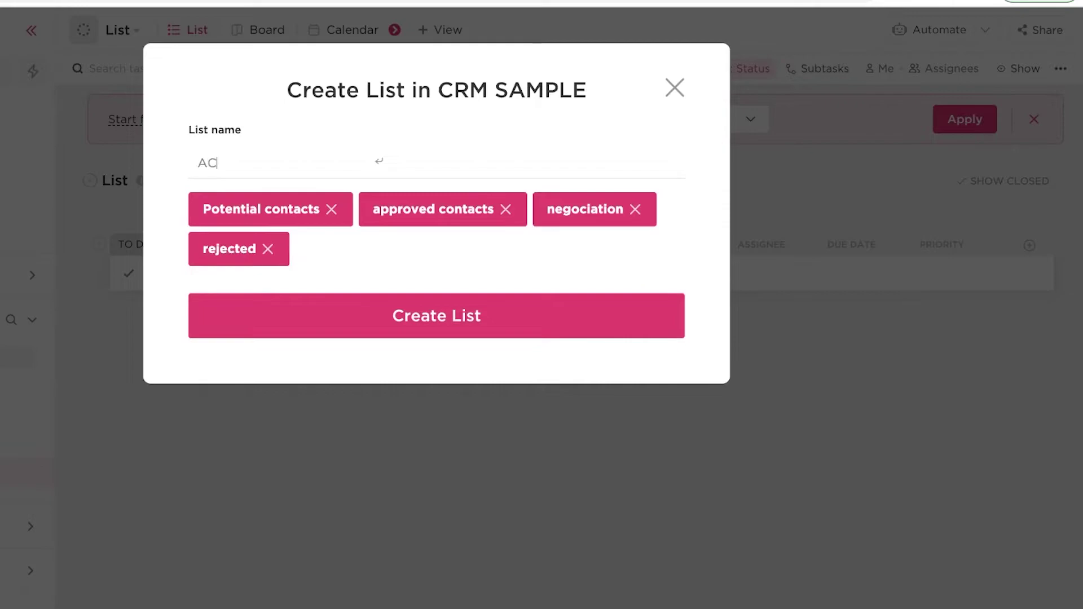
pyautogui.write('cepted')
pyautogui.press('Return')
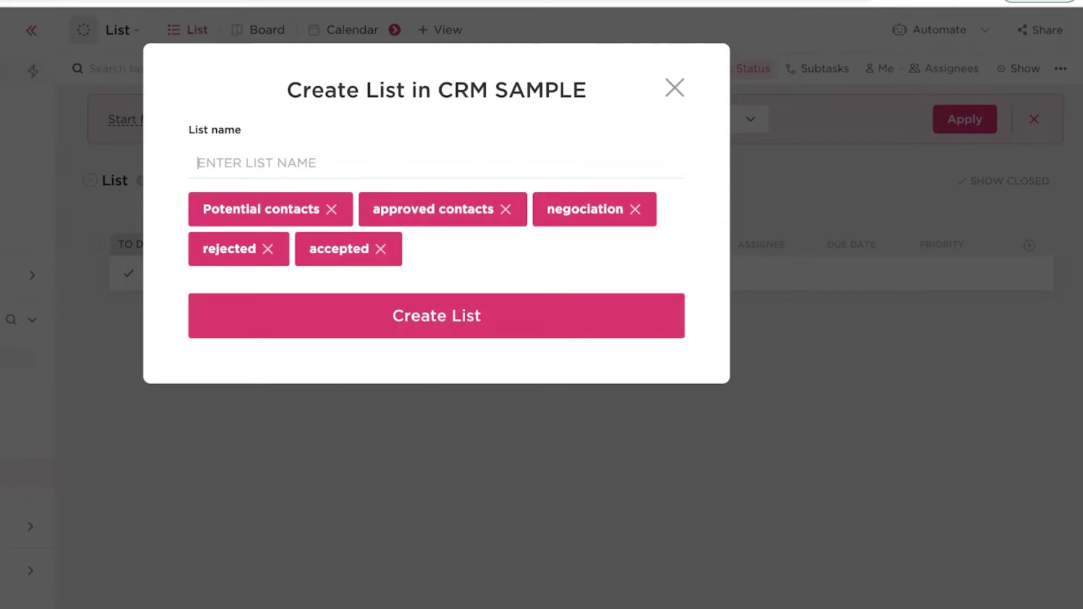
pyautogui.write('REev')
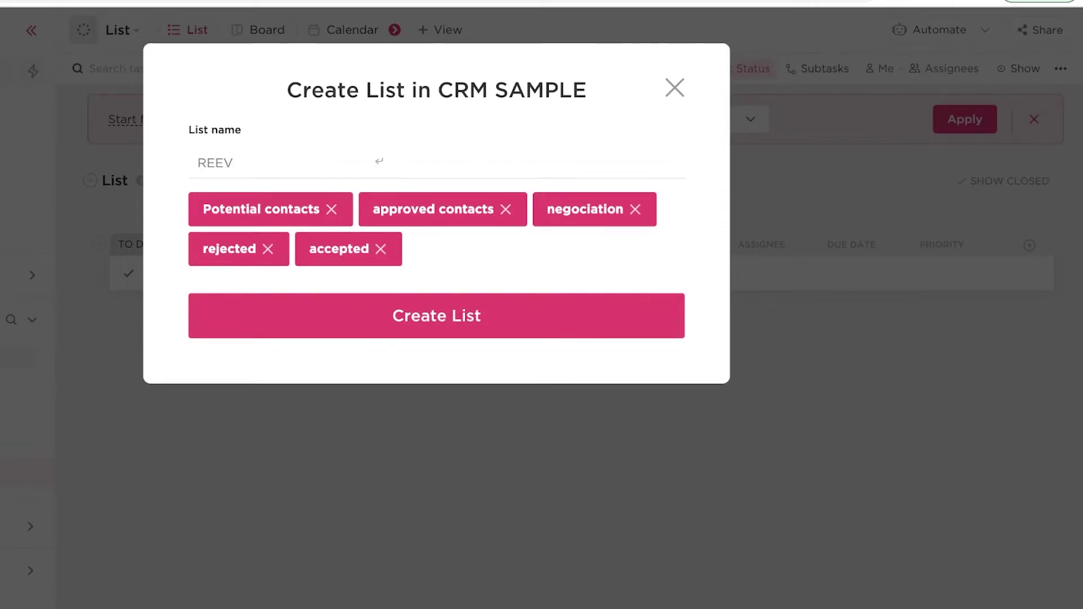
pyautogui.write('aluation')
pyautogui.press('Return')
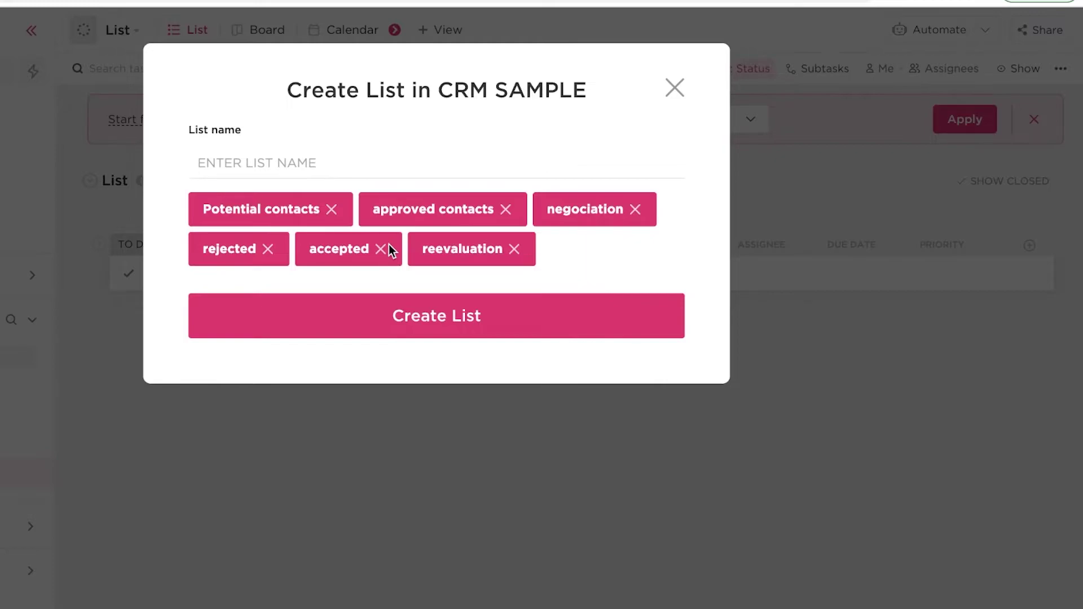
pyautogui.click(409, 334)
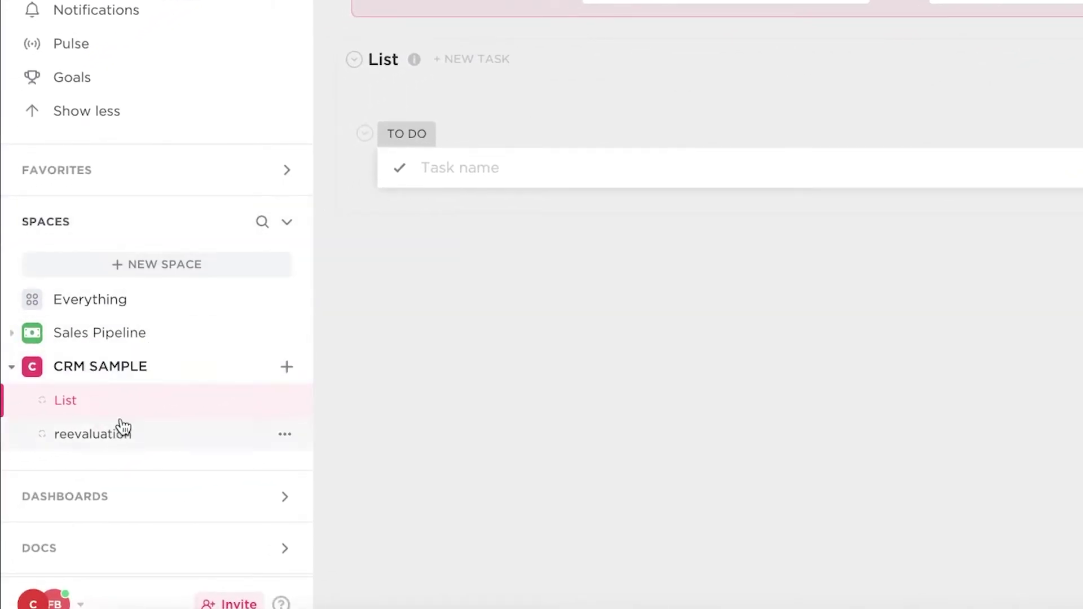
# - Open the reevaluation list and start a new task row in its TO DO group
pyautogui.click(182, 431)
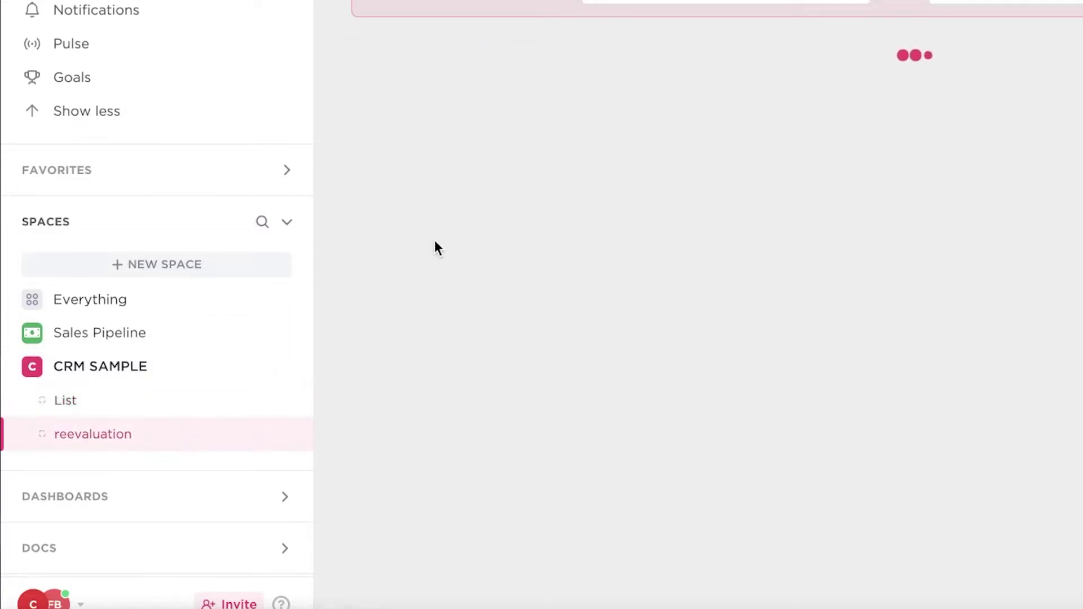
pyautogui.click(122, 404)
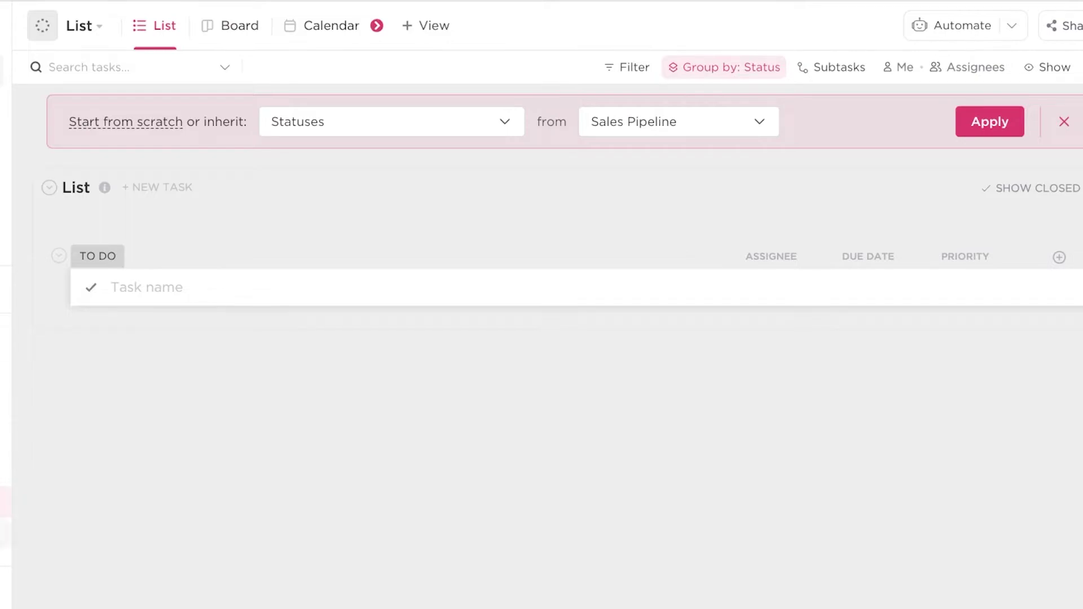
pyautogui.click(220, 31)
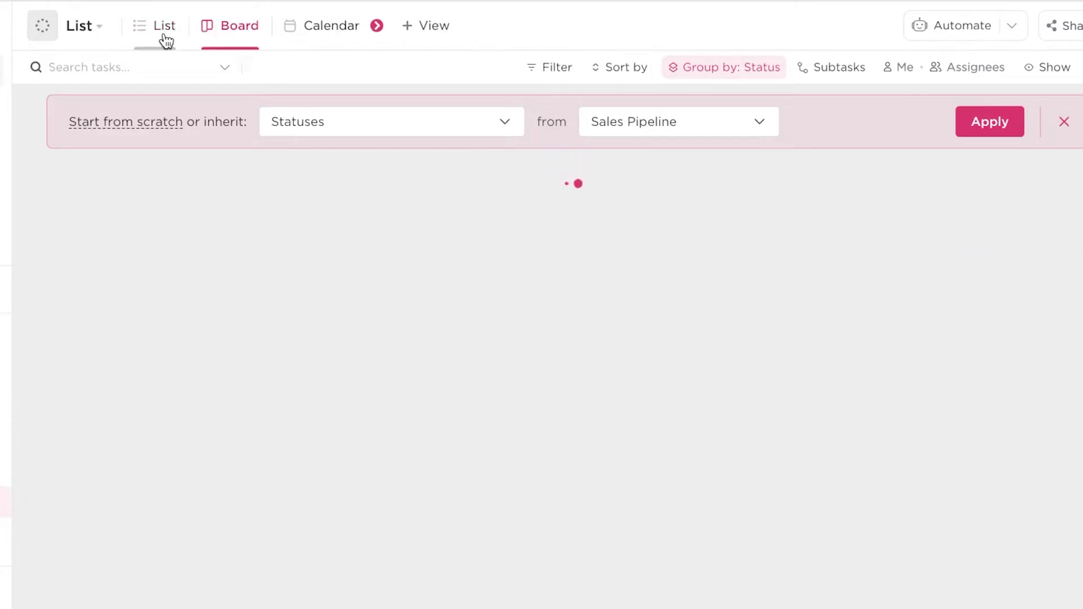
pyautogui.click(252, 20)
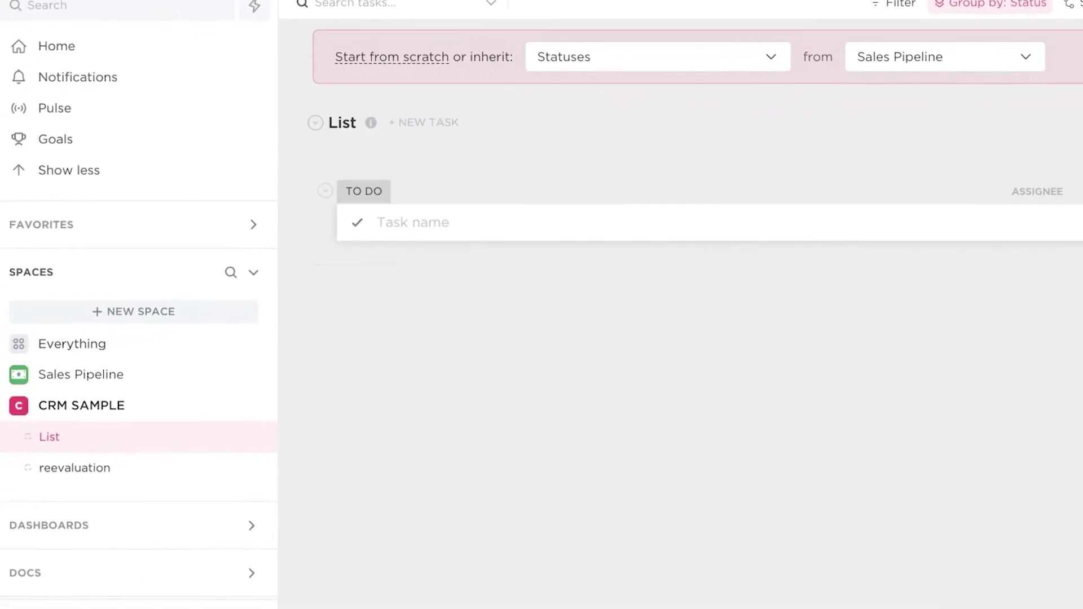
pyautogui.click(85, 470)
pyautogui.click(462, 222)
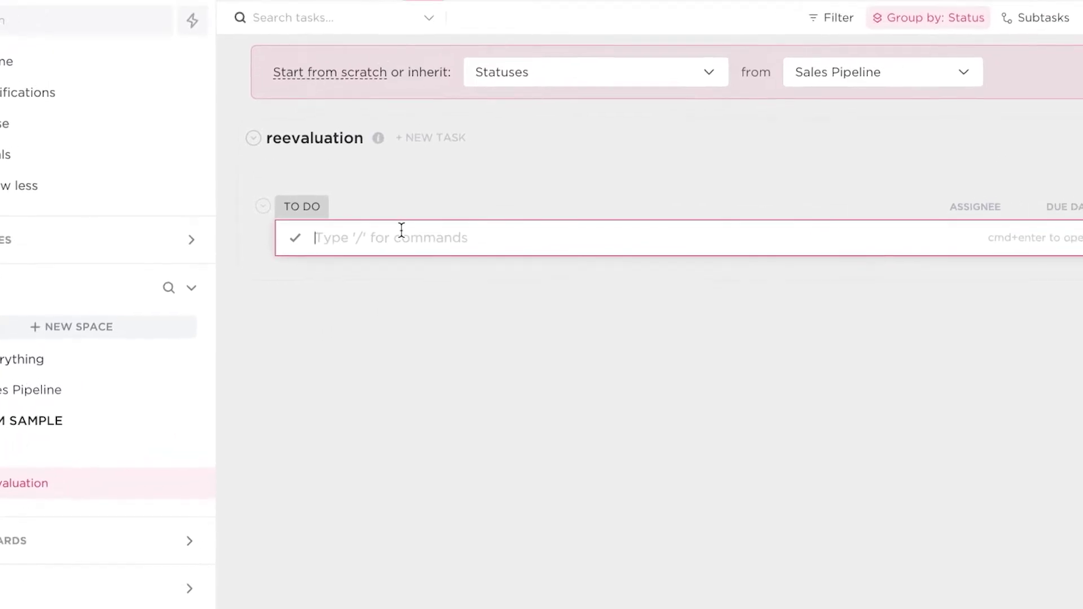
# - Save a task named 'Textile supplier costs' in the reevaluation TO DO group
pyautogui.write('Al')
pyautogui.press('BackSpace')
pyautogui.press('BackSpace')
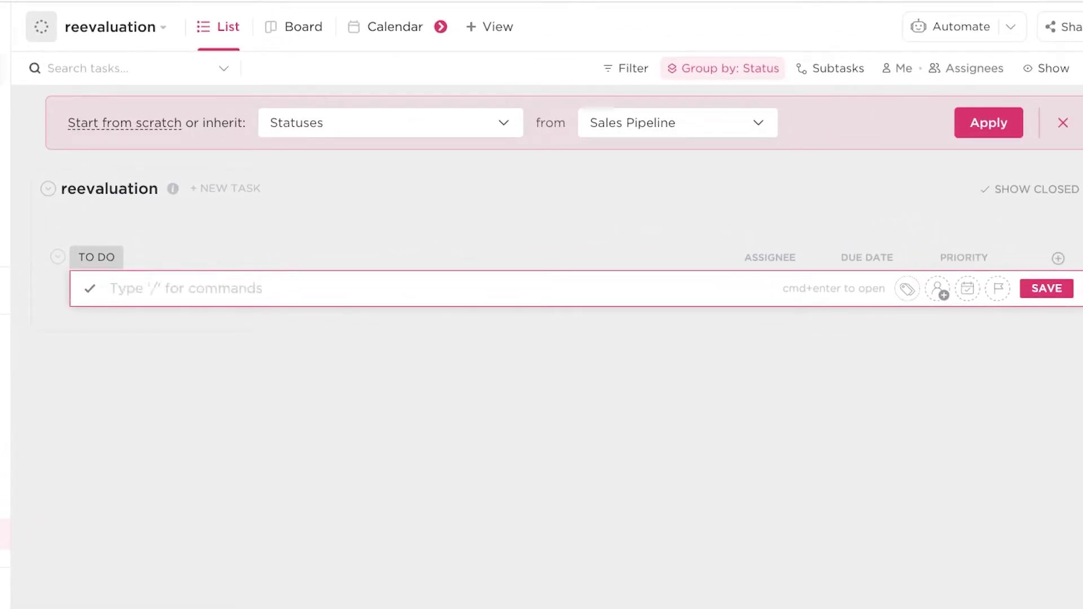
pyautogui.write('Textile su')
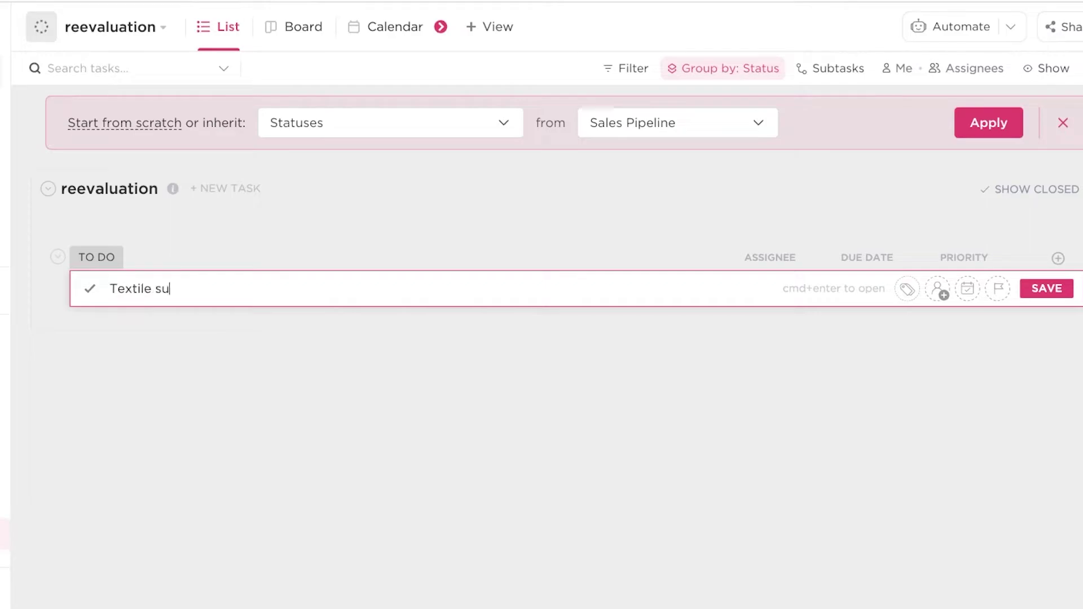
pyautogui.write('pplier costs')
pyautogui.press('Return')
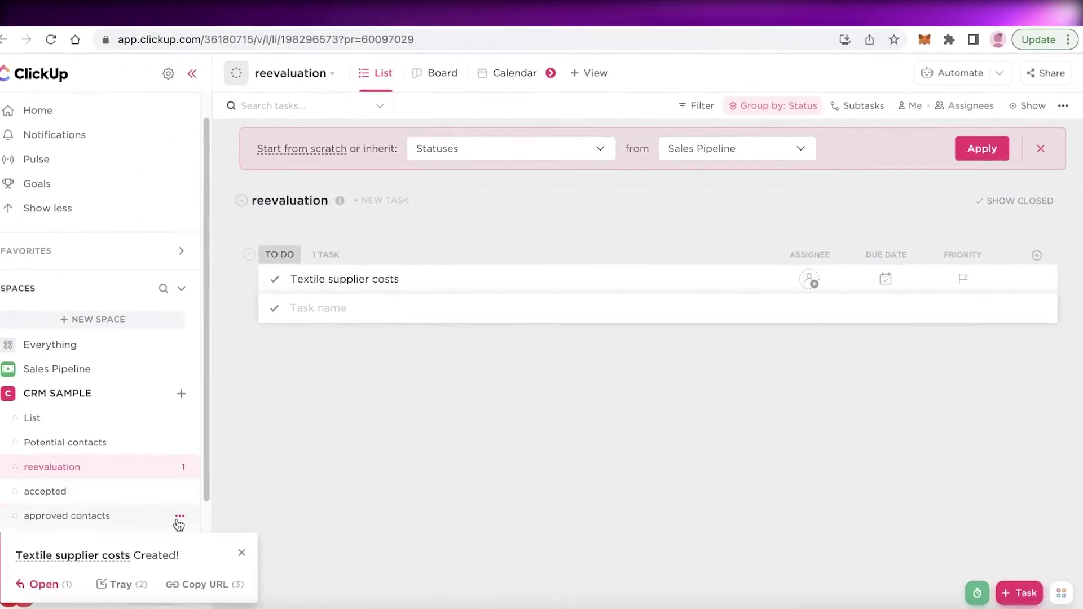
pyautogui.scroll(-3, 179, 525)
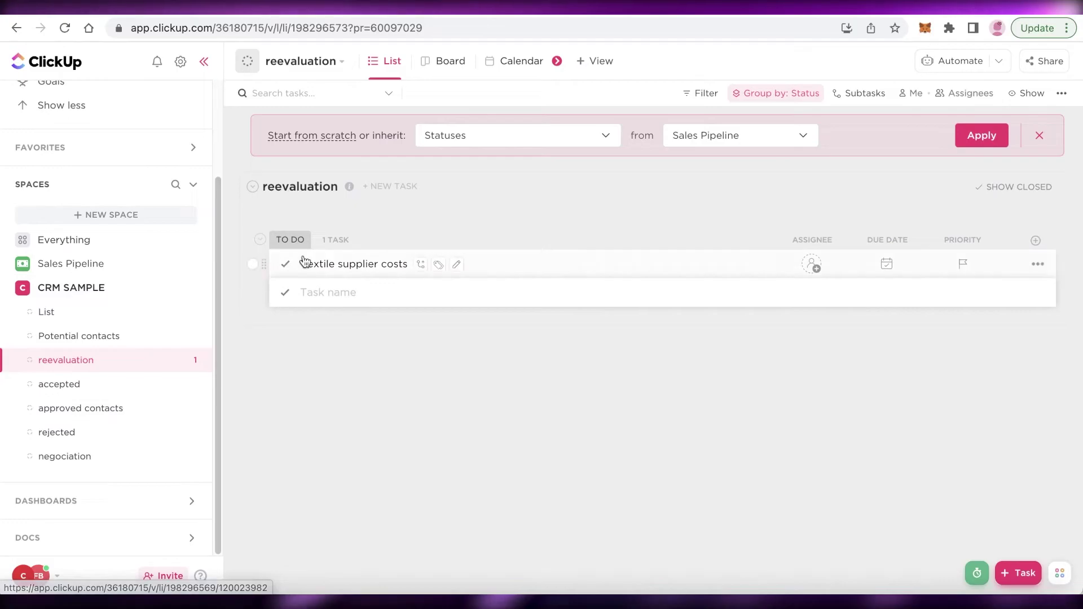
# - Add a CONTACTS status to the List list and view it as a board
pyautogui.click(100, 312)
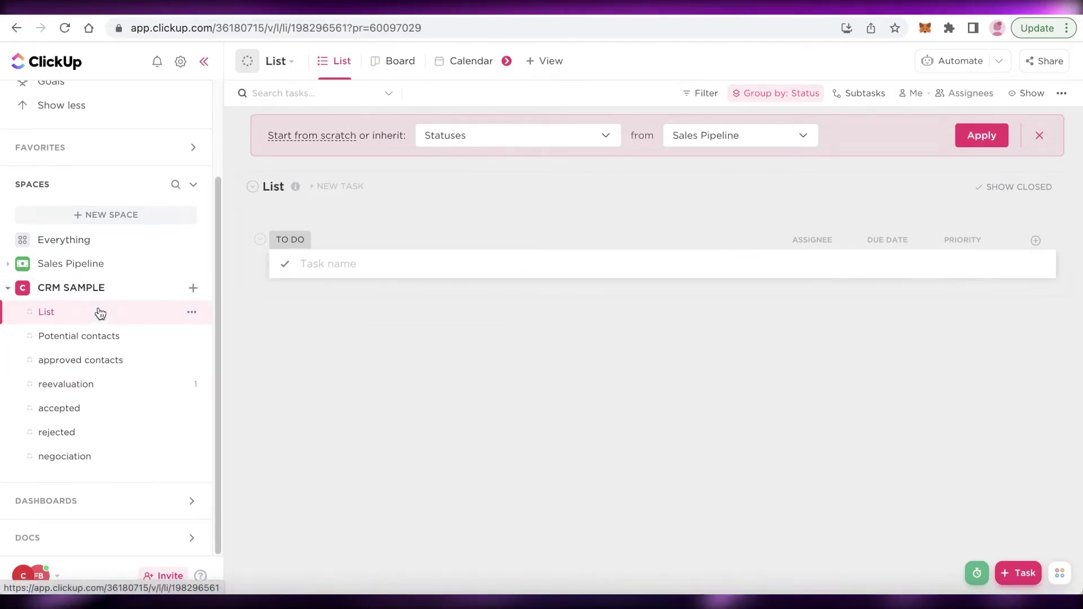
pyautogui.click(331, 239)
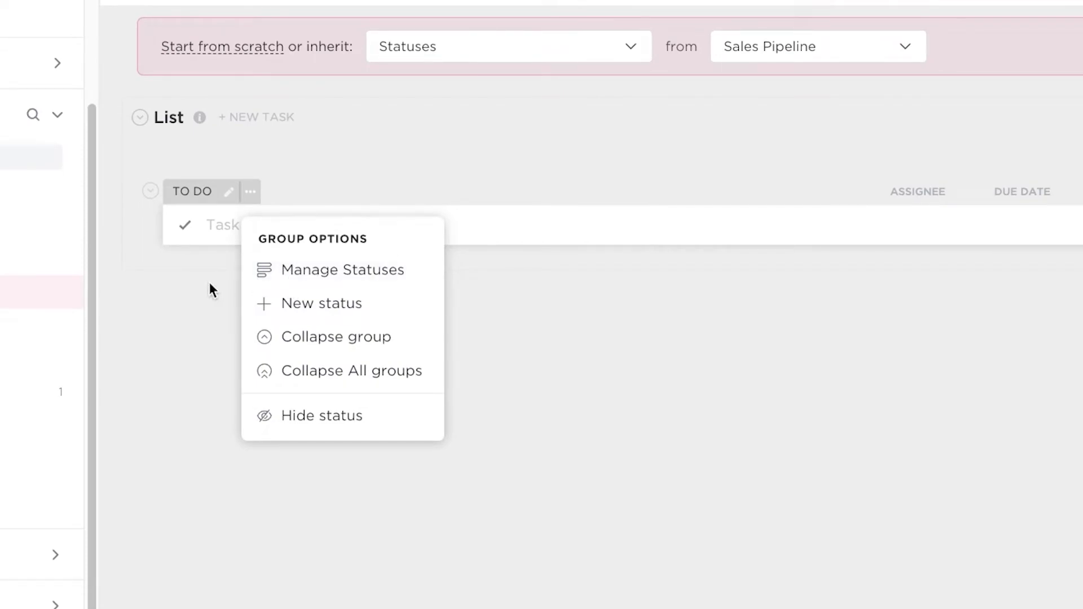
pyautogui.click(313, 303)
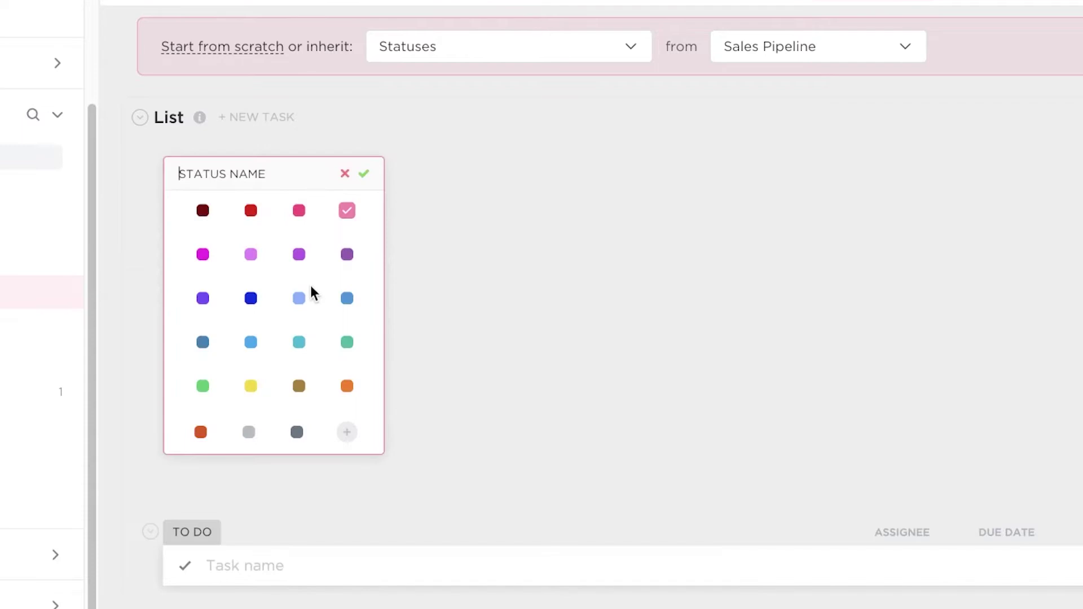
pyautogui.write('A')
pyautogui.press('BackSpace')
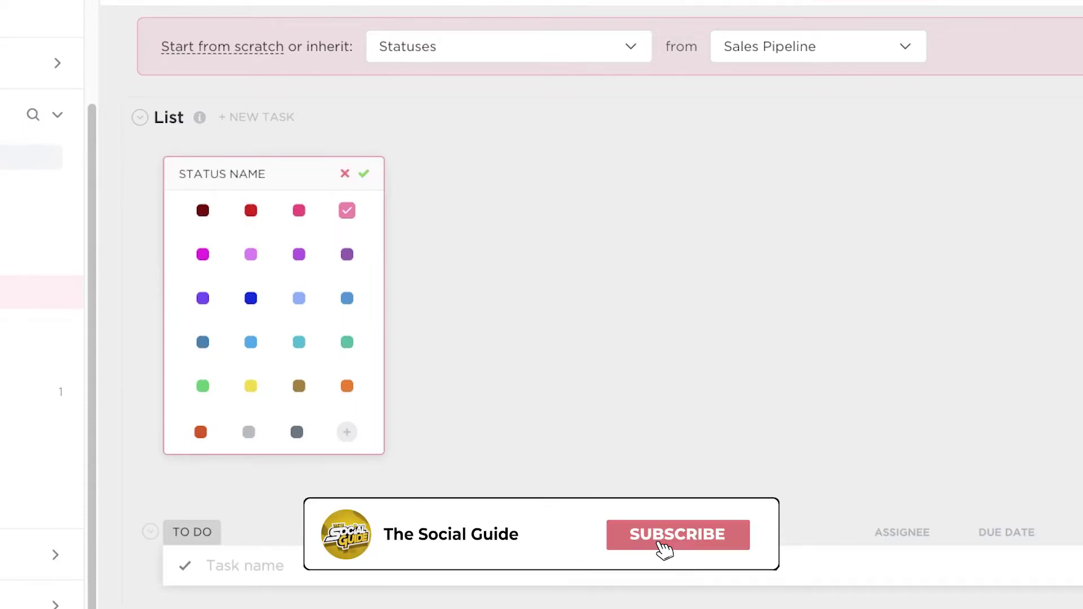
pyautogui.write('CONTACT')
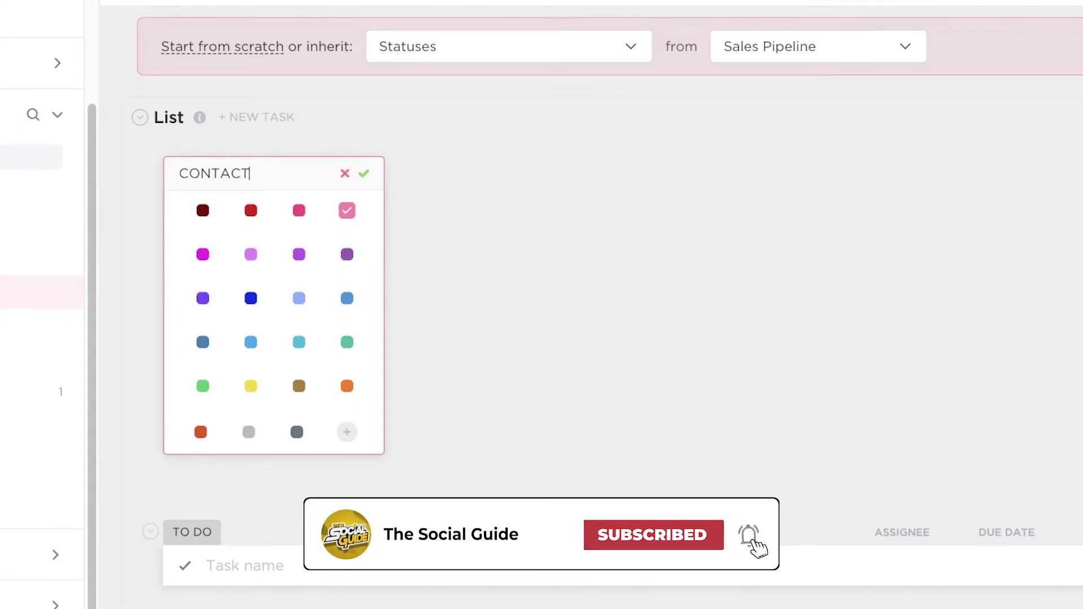
pyautogui.press('Return')
pyautogui.click(603, 470)
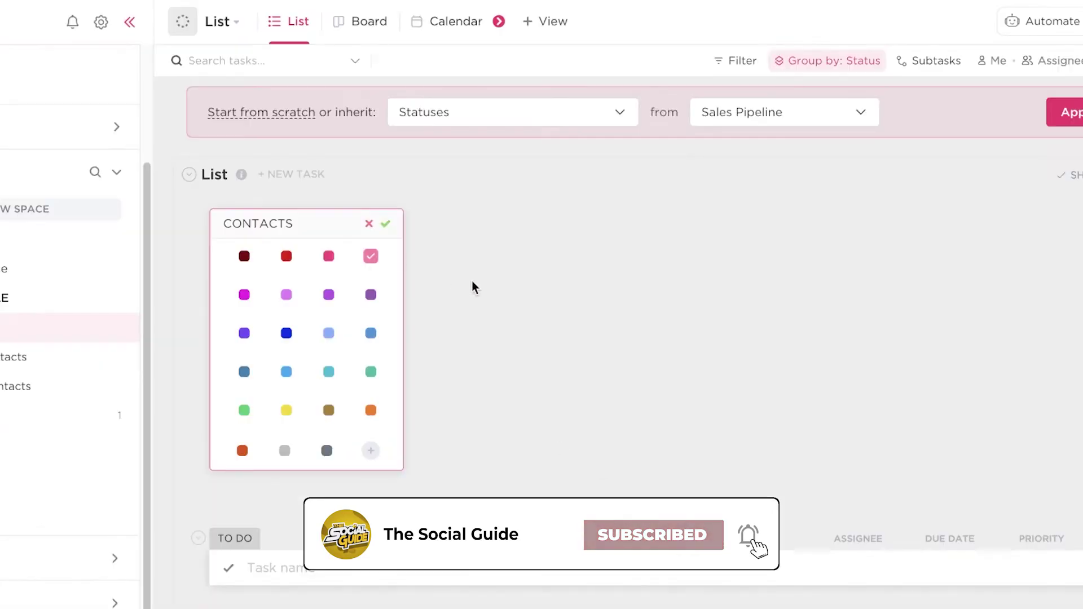
pyautogui.click(385, 219)
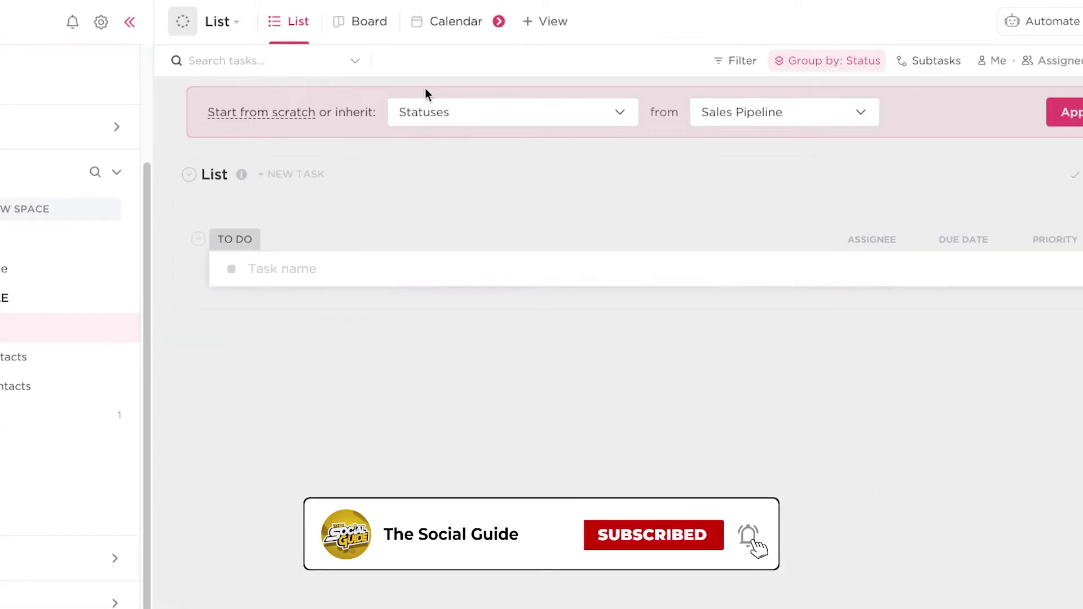
pyautogui.click(349, 29)
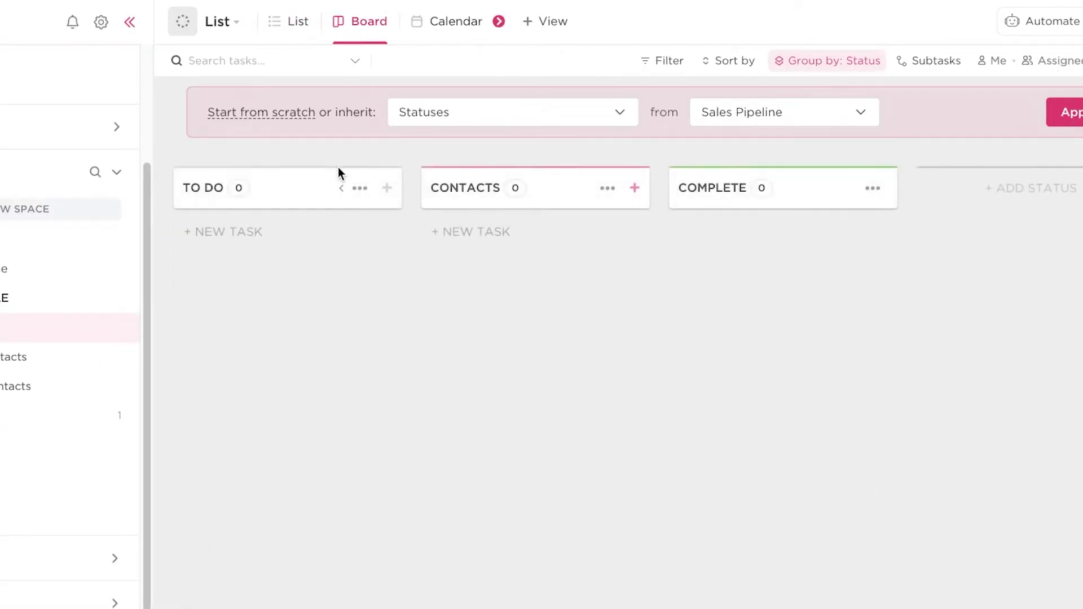
# - Rename the TO DO status to POTENTIAL CONTACTS and COMPLETE to APPROVED
pyautogui.click(341, 189)
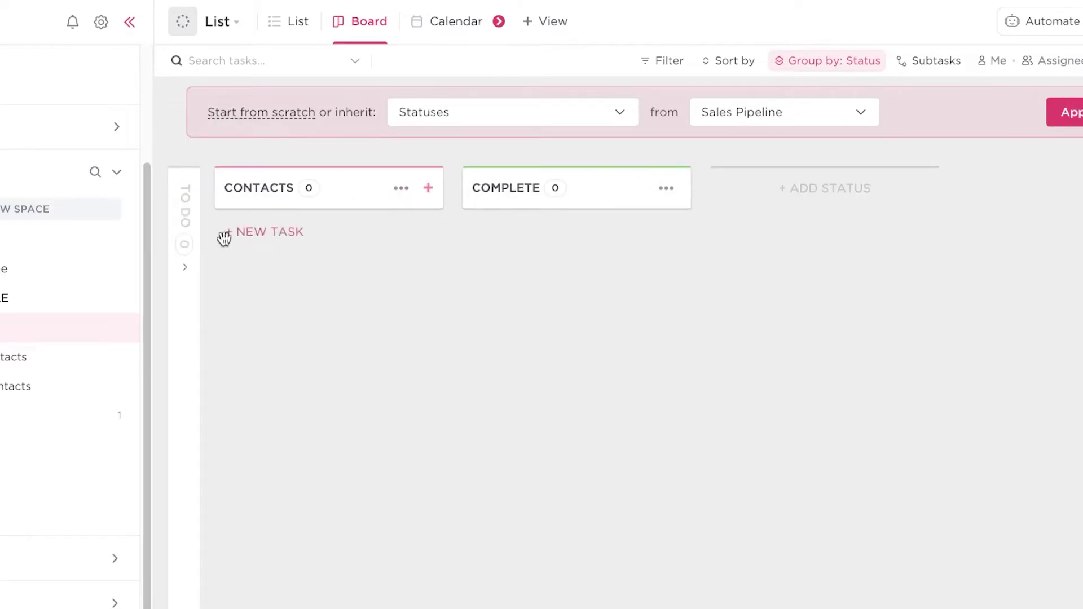
pyautogui.click(189, 276)
pyautogui.click(368, 191)
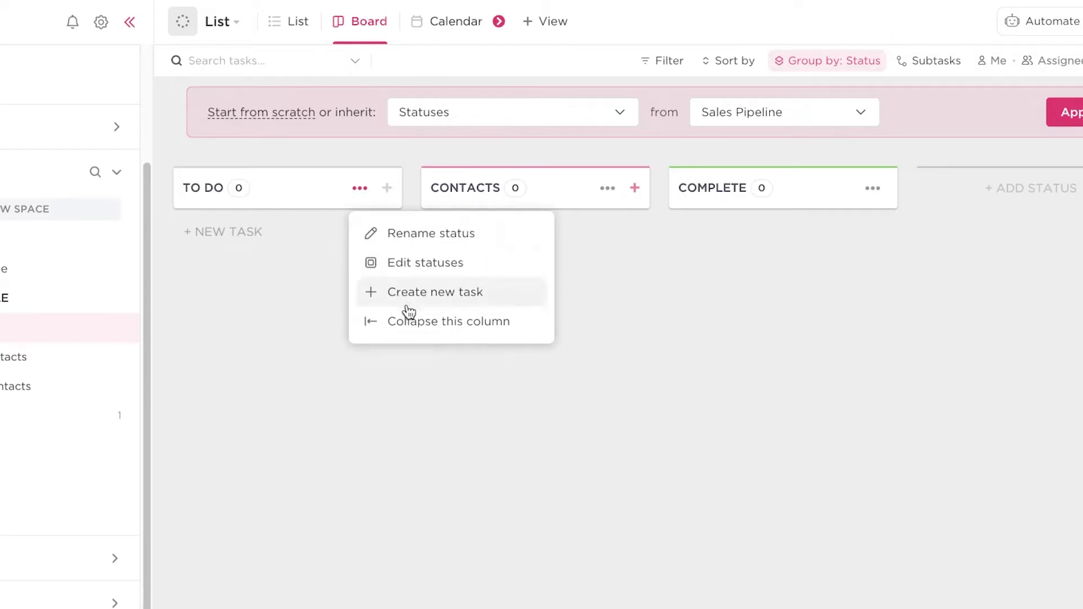
pyautogui.click(392, 260)
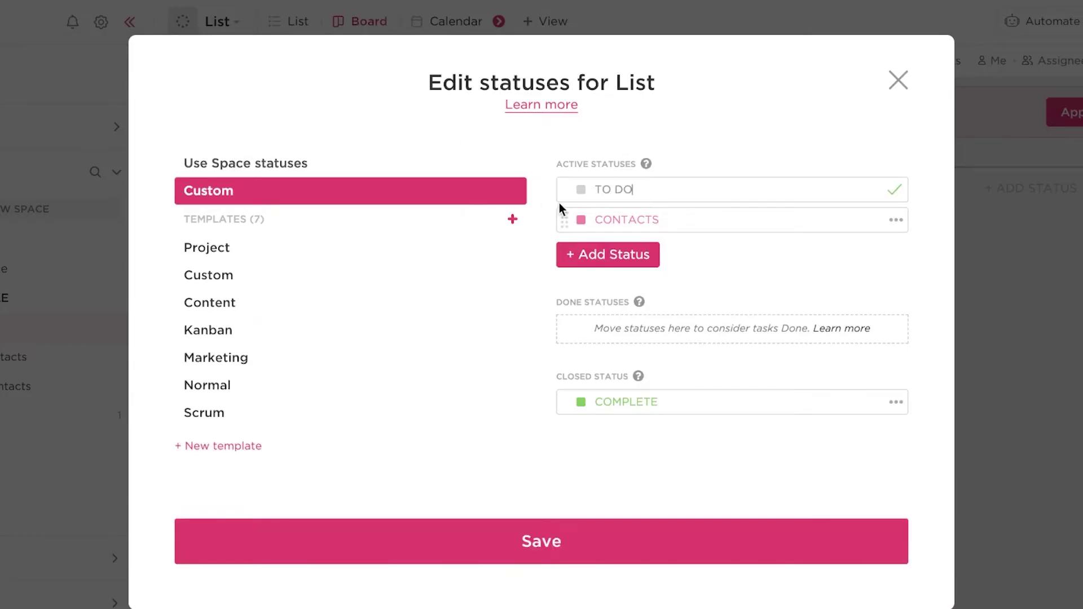
pyautogui.click(895, 189)
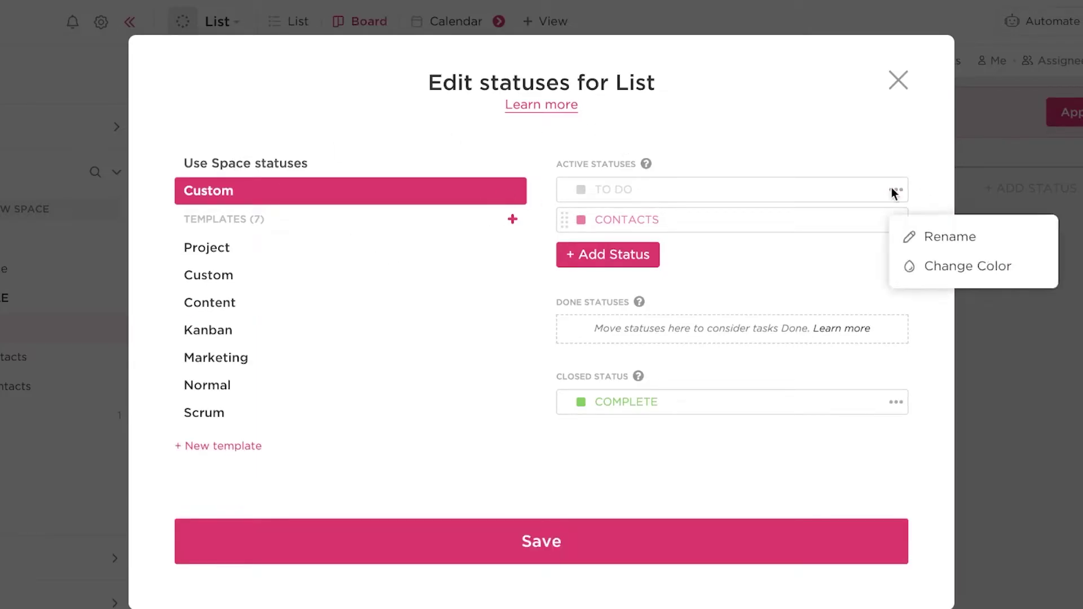
pyautogui.click(912, 235)
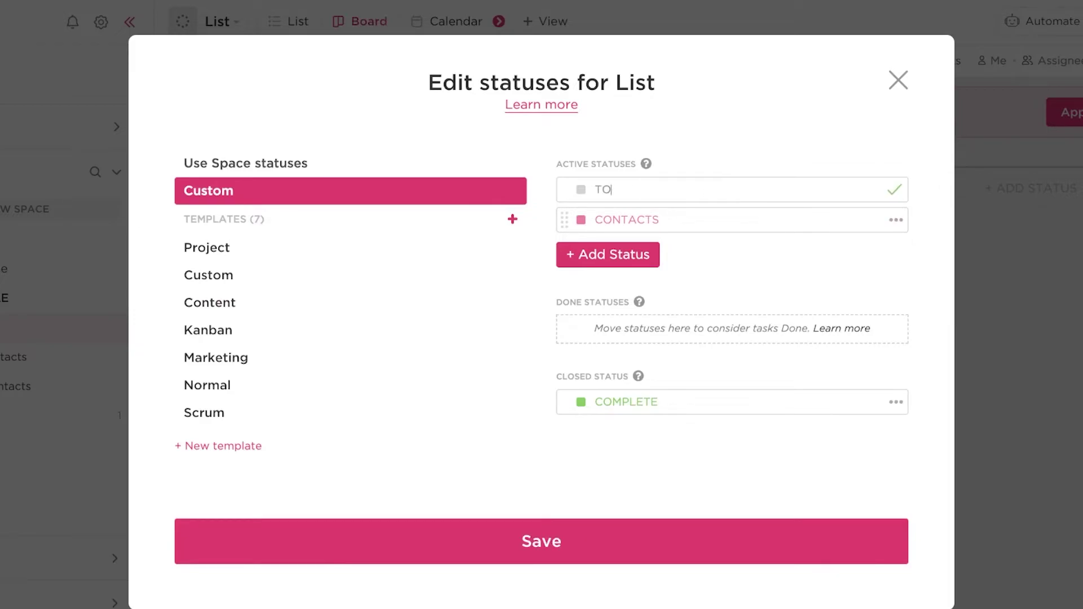
pyautogui.write('POTENTIAL CONTACTS')
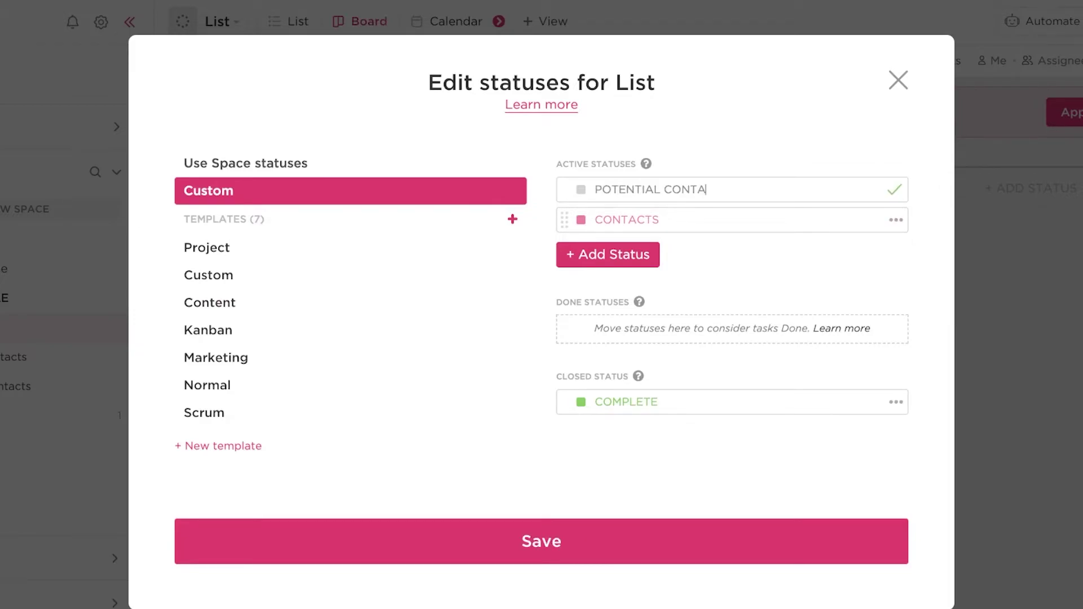
pyautogui.click(648, 412)
pyautogui.click(855, 413)
pyautogui.write(']=')
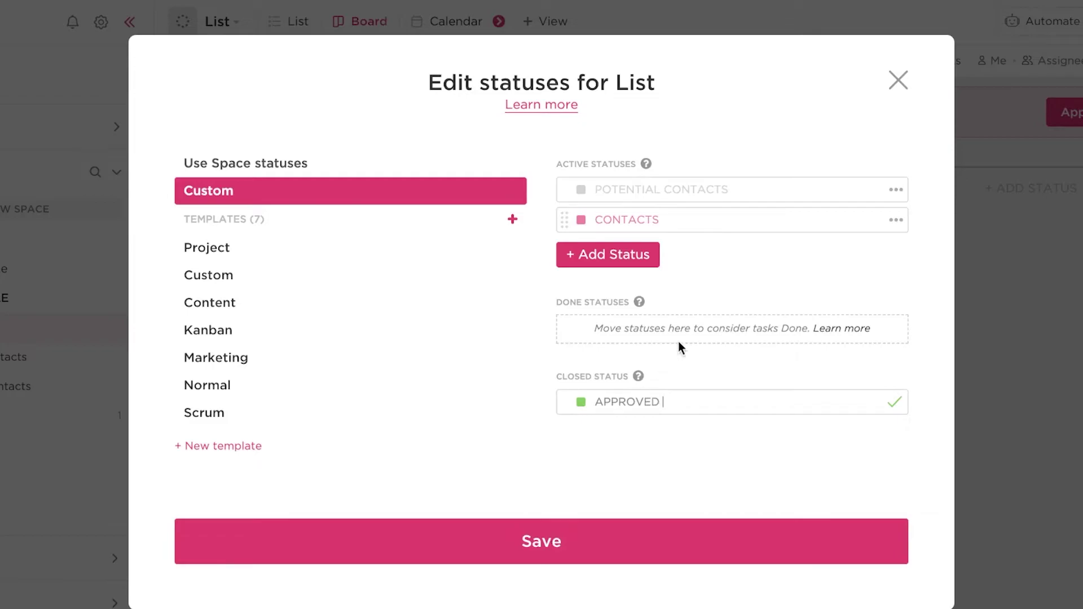
# - Add statuses NEGOCIATION, purple DEALING and red REJECTED
pyautogui.click(649, 255)
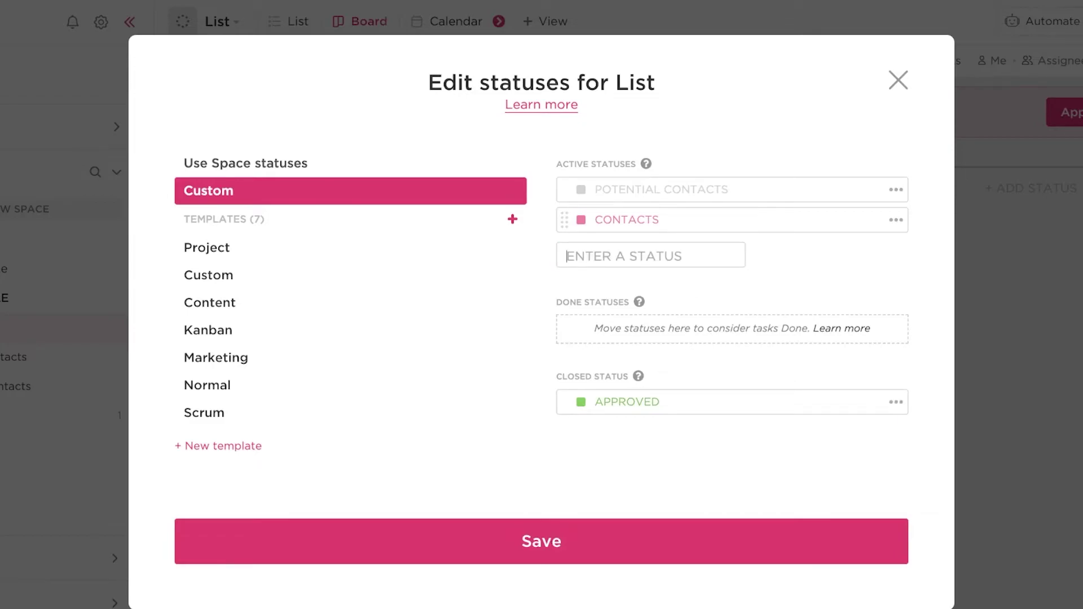
pyautogui.write('NEGOCIATION')
pyautogui.press('Return')
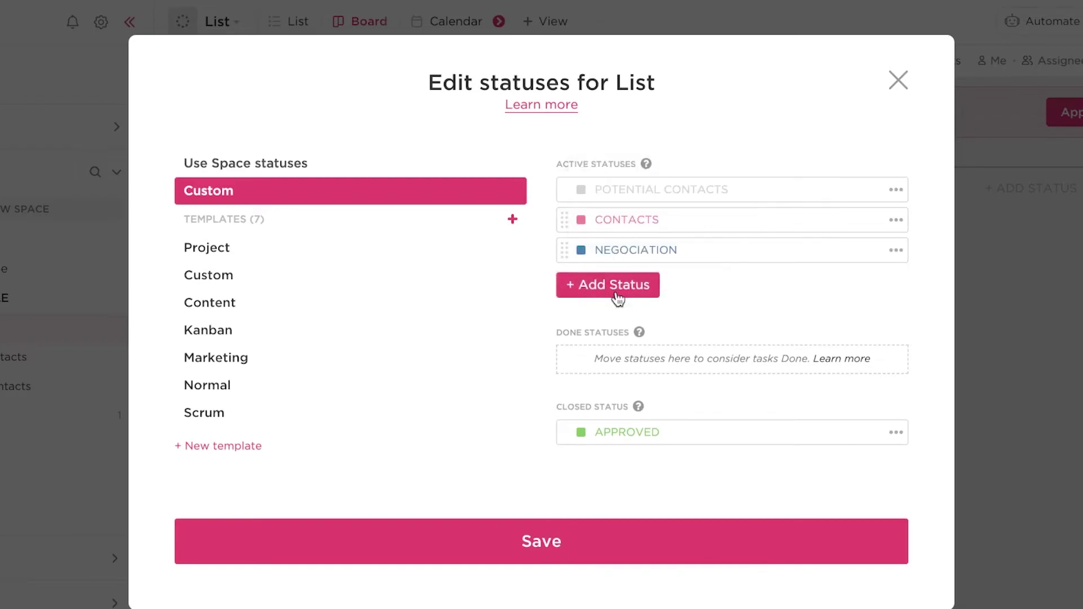
pyautogui.click(618, 298)
pyautogui.write('AL')
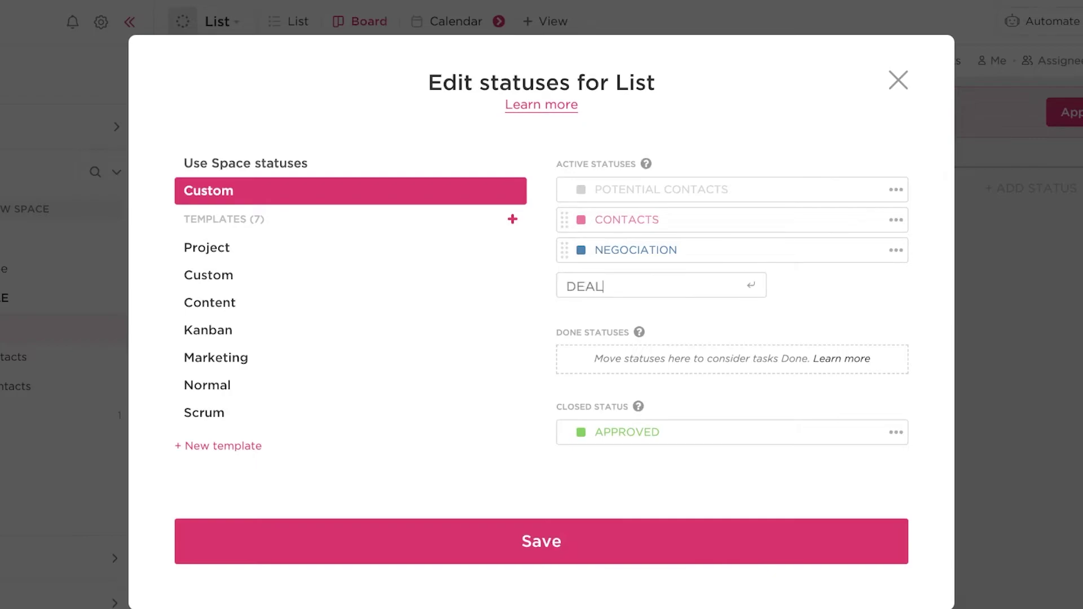
pyautogui.write('EALING')
pyautogui.press('Return')
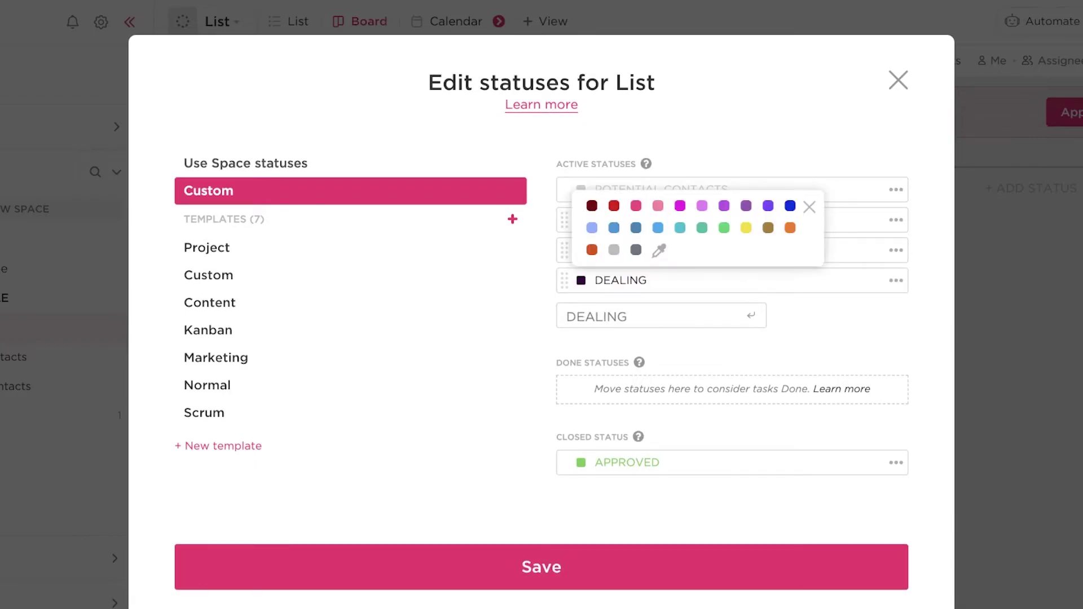
pyautogui.click(746, 206)
pyautogui.click(615, 315)
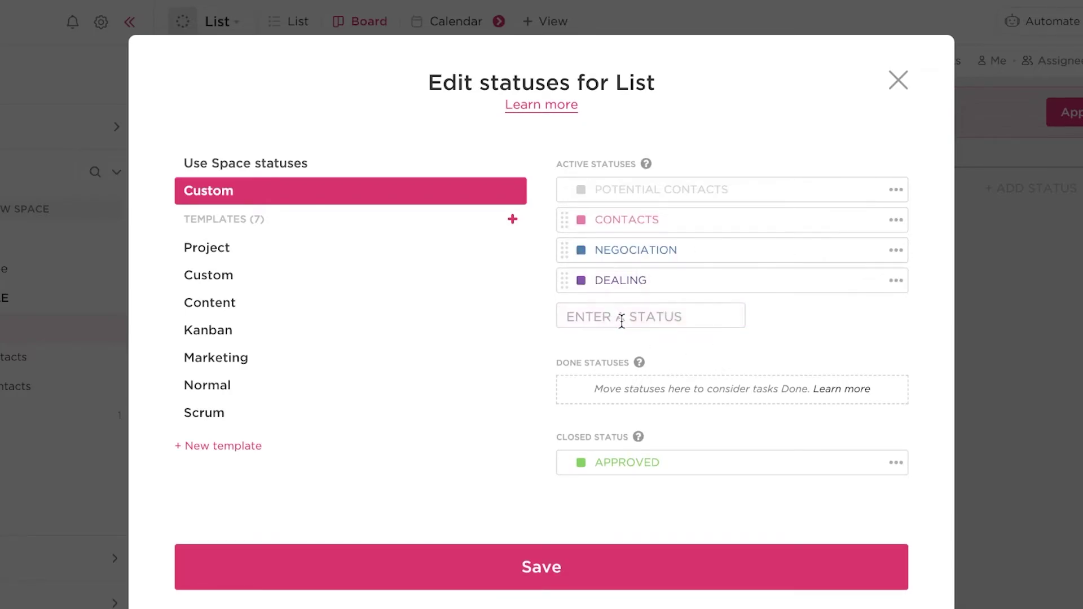
pyautogui.write('REJECTED')
pyautogui.press('Return')
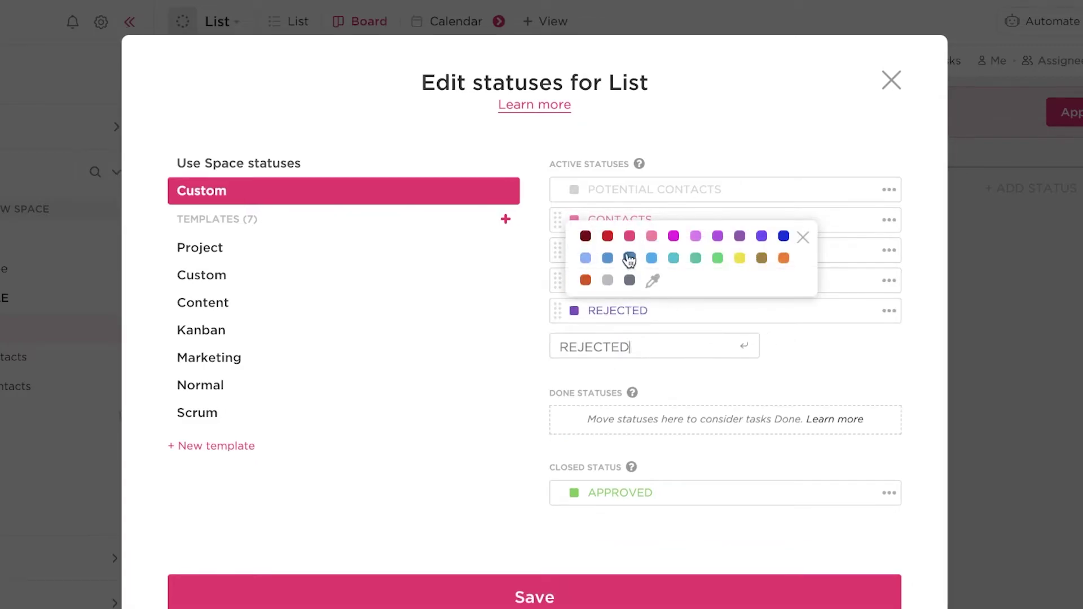
pyautogui.click(607, 237)
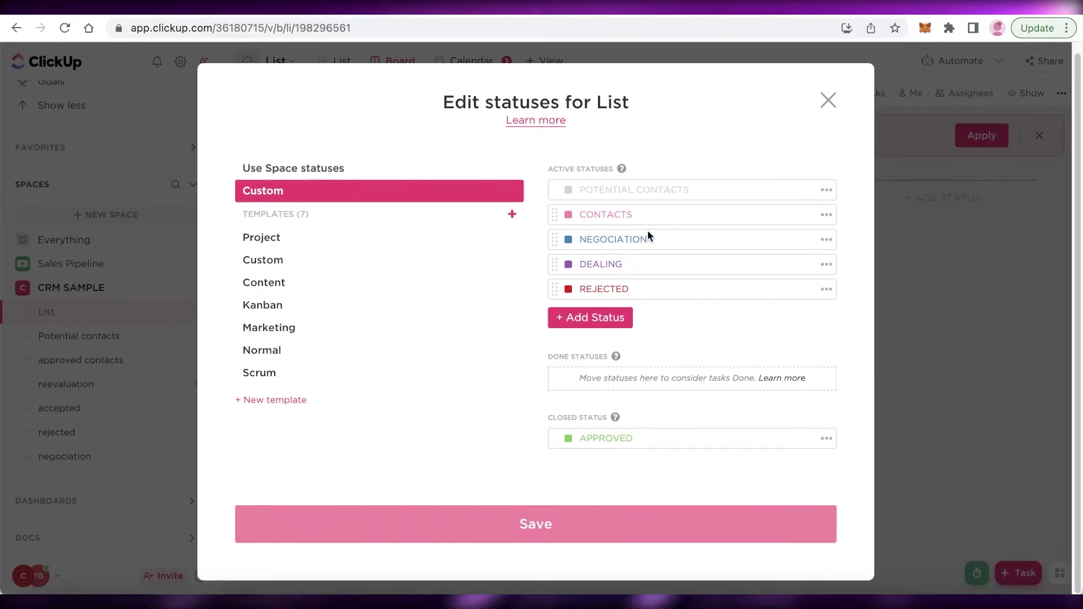
pyautogui.press('Escape')
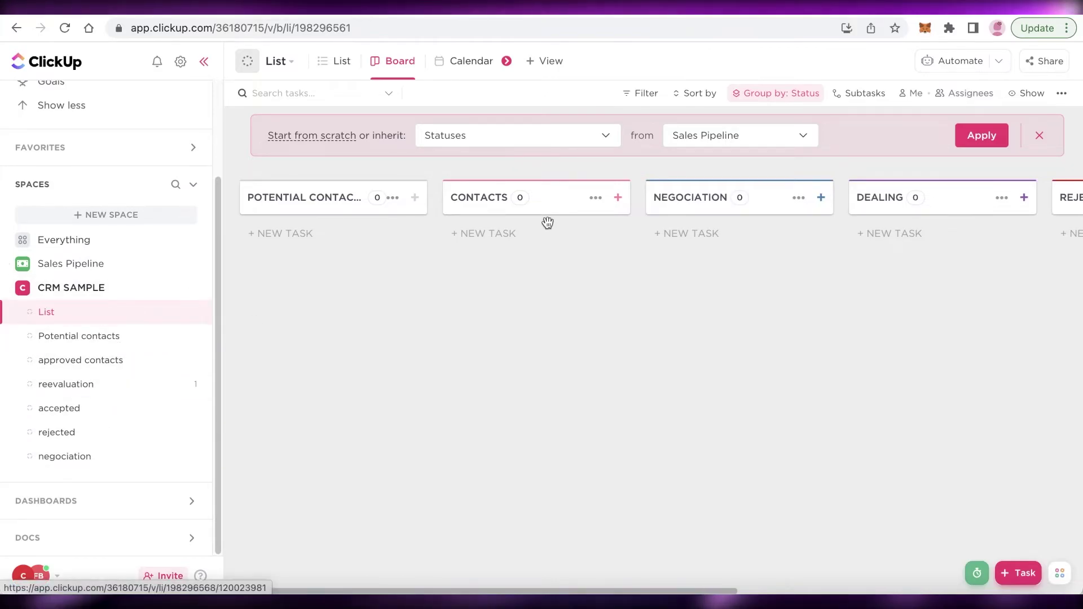
# - Create a task named 'supplier' in the POTENTIAL CONTACTS column
pyautogui.moveTo(429, 591); pyautogui.dragTo(1042, 528)
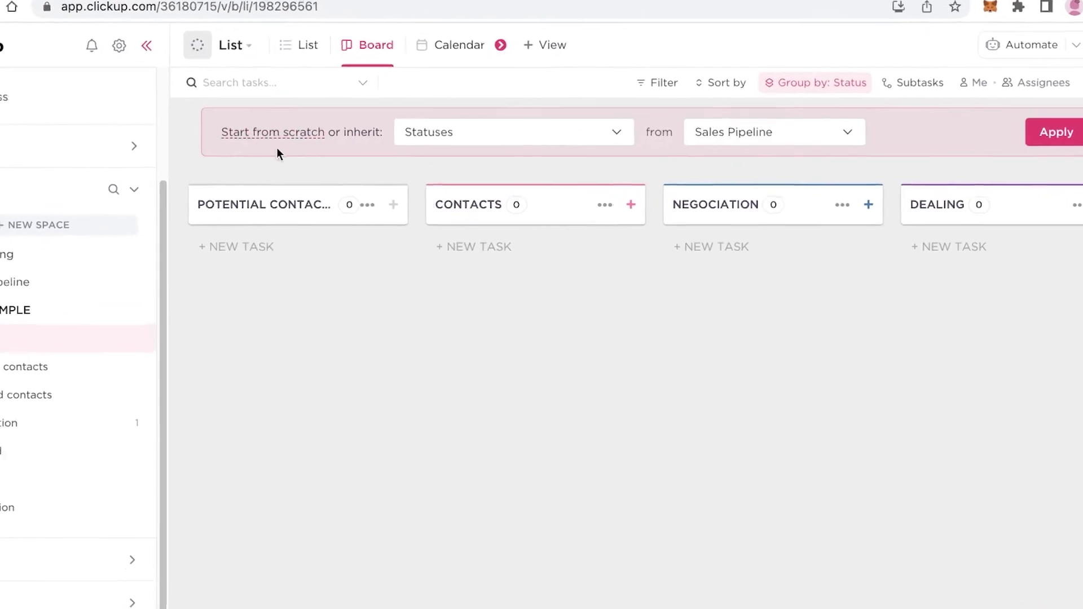
pyautogui.click(167, 266)
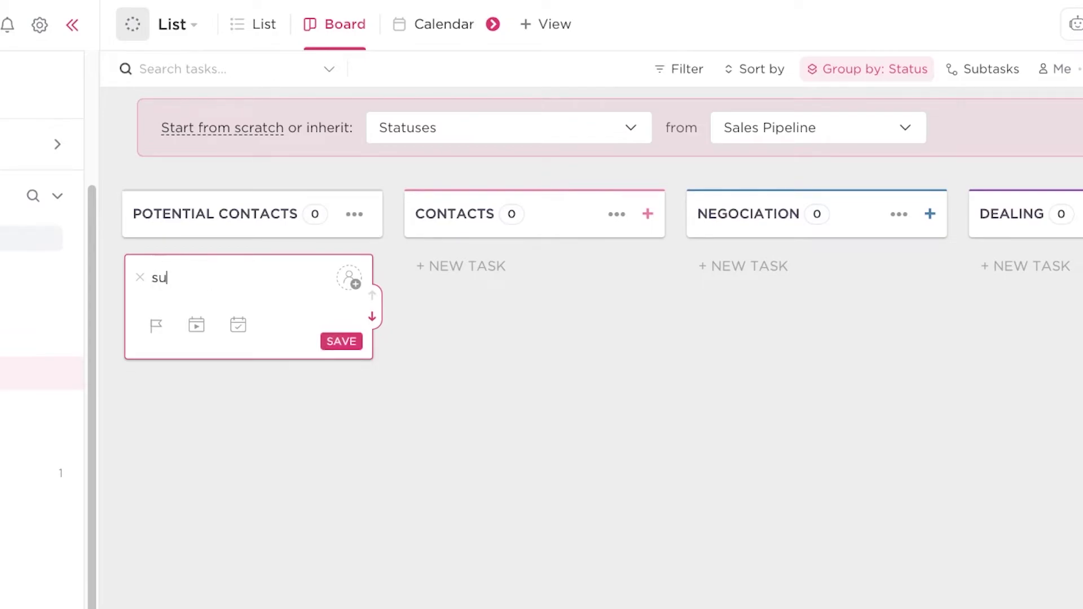
pyautogui.write('supplier')
pyautogui.press('Return')
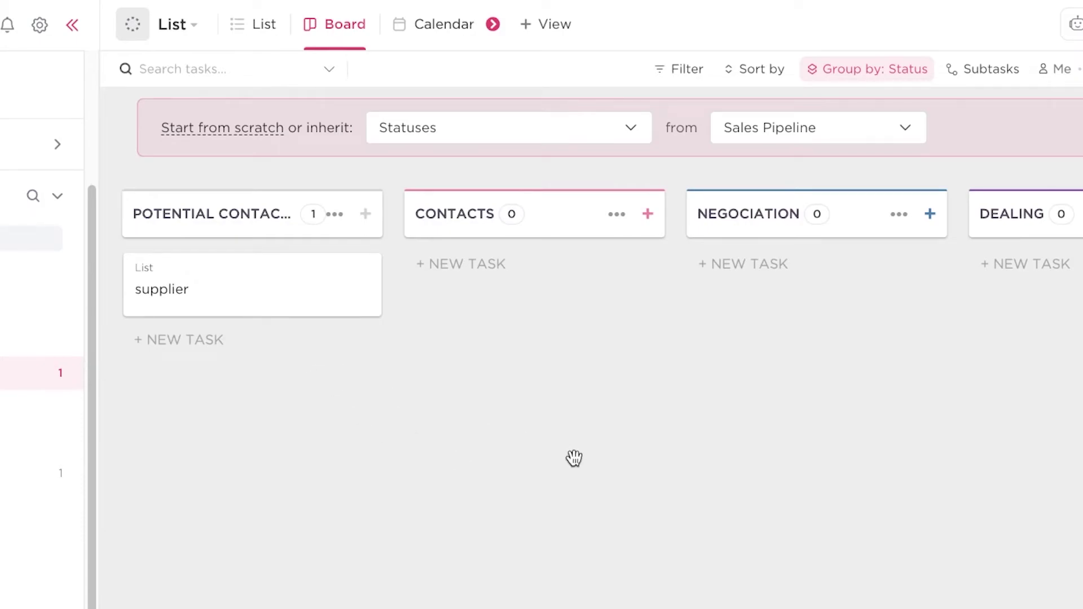
# - Advance the supplier task's status to CONTACTS
pyautogui.click(217, 305)
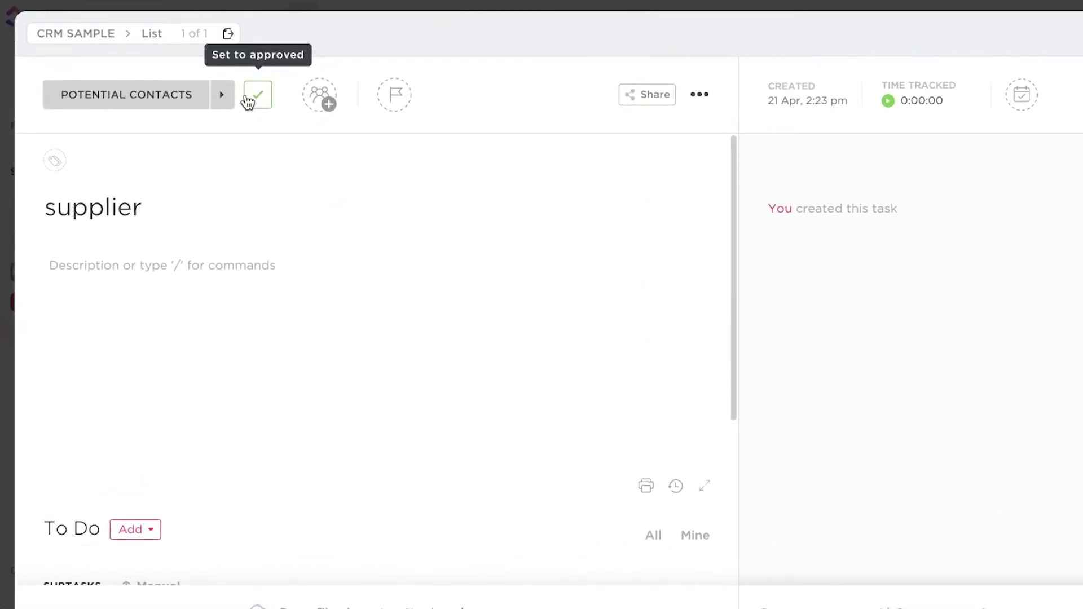
pyautogui.click(232, 100)
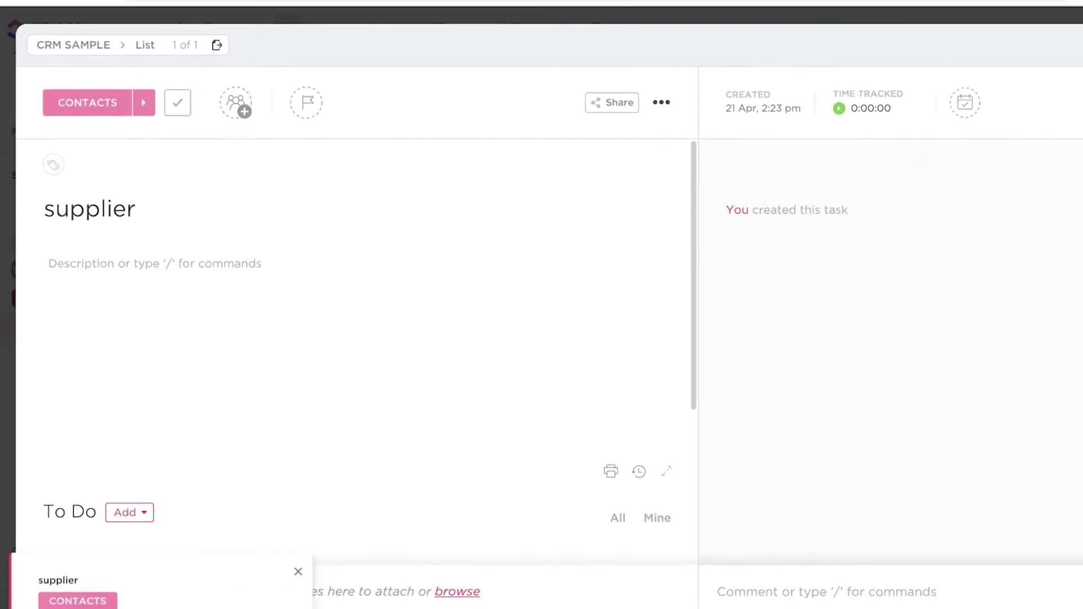
pyautogui.click(1039, 72)
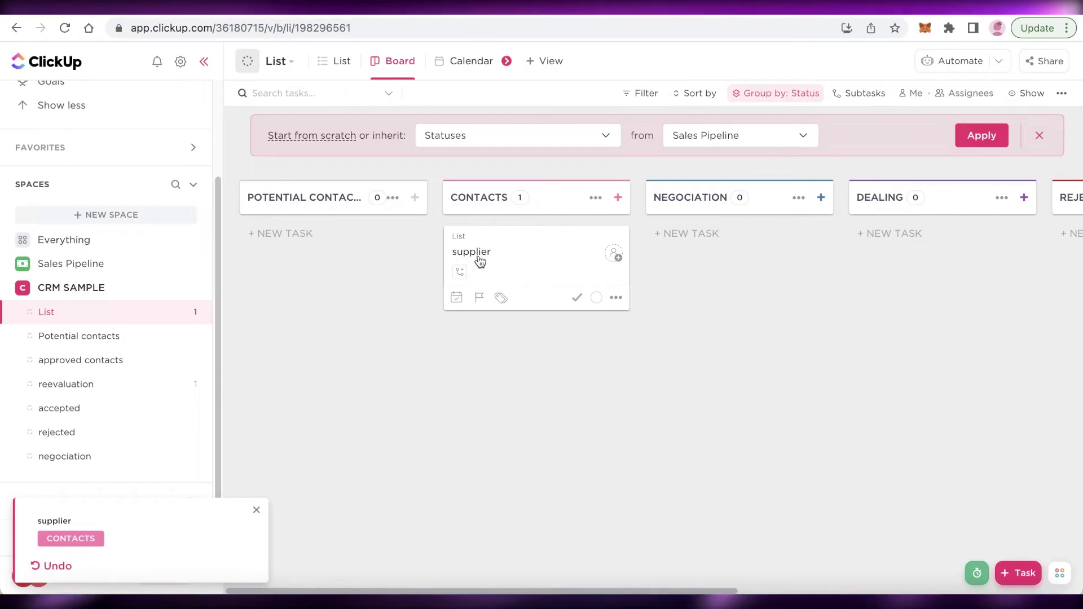
# - Drag the supplier card to DEALING and back to NEGOCIATION, then reopen it
pyautogui.moveTo(498, 259); pyautogui.dragTo(646, 322)
pyautogui.moveTo(637, 590); pyautogui.dragTo(788, 587)
pyautogui.moveTo(457, 249); pyautogui.dragTo(682, 251)
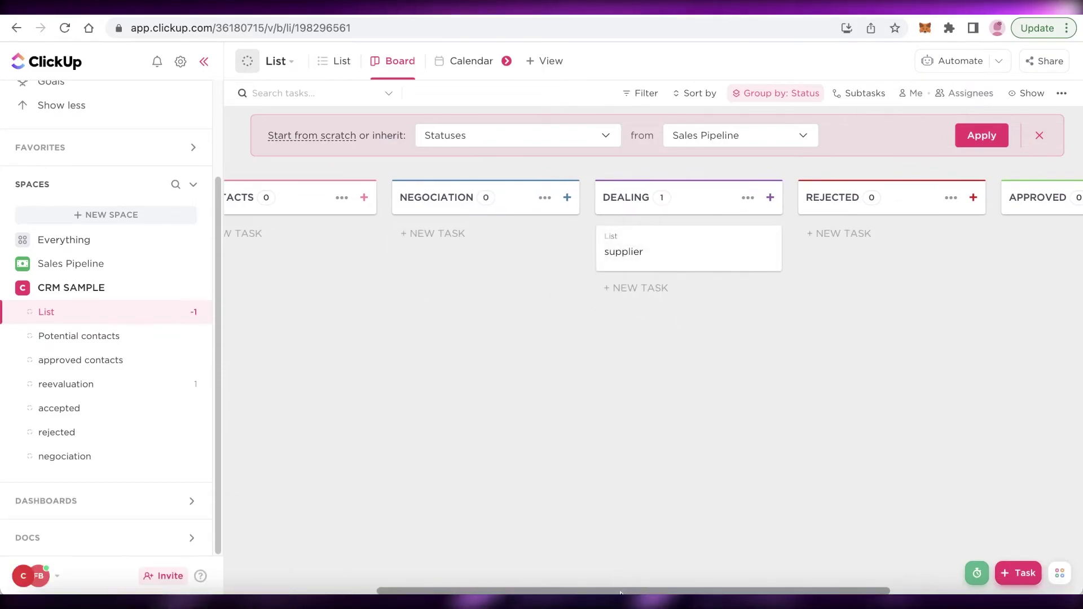
pyautogui.moveTo(620, 591); pyautogui.dragTo(768, 591)
pyautogui.moveTo(440, 262); pyautogui.dragTo(248, 271)
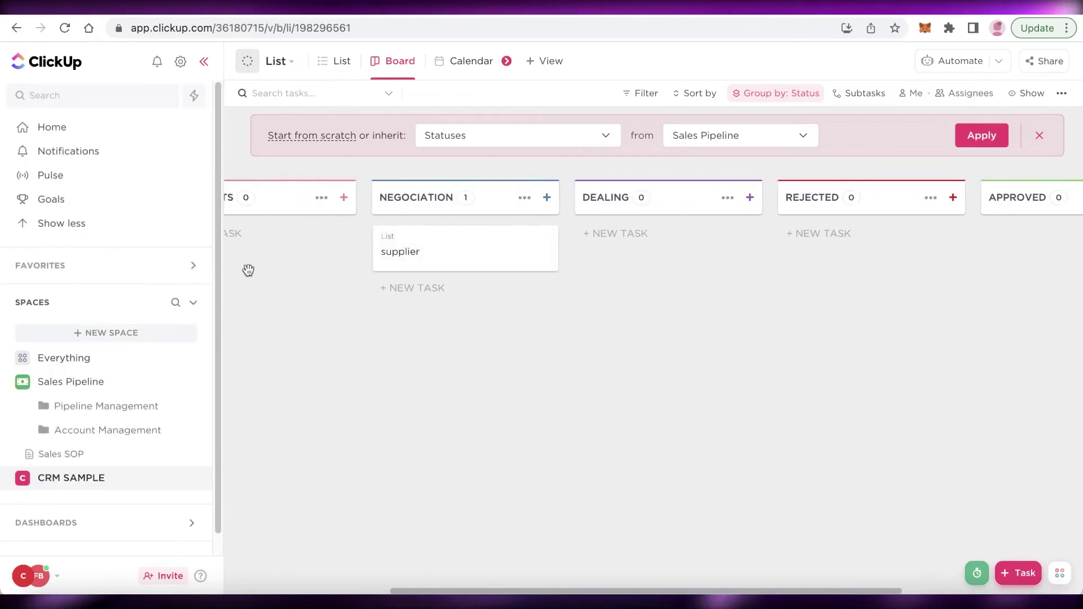
pyautogui.moveTo(671, 590); pyautogui.dragTo(564, 591)
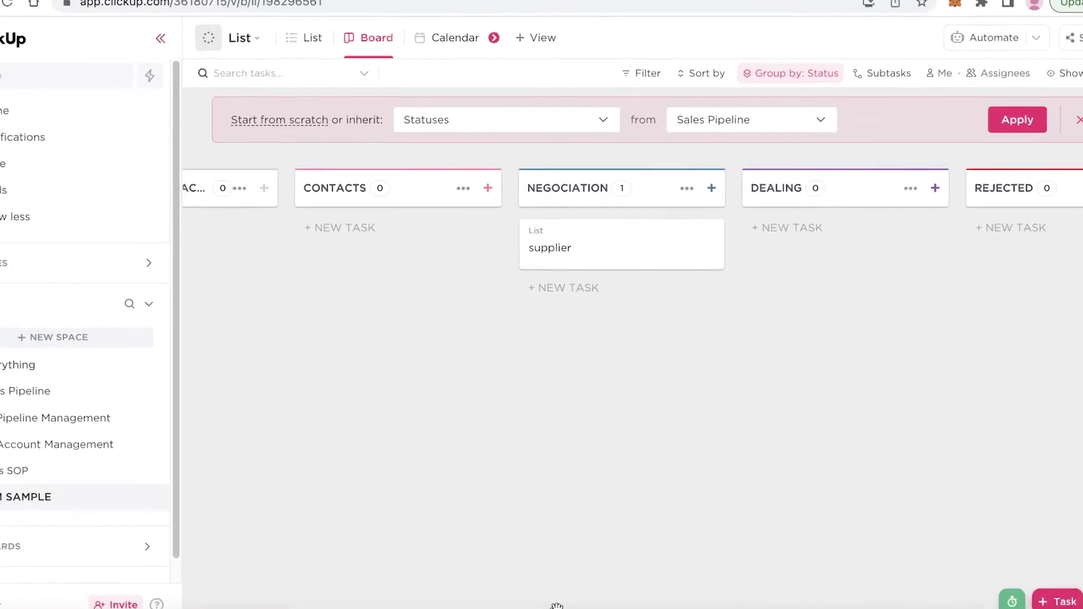
pyautogui.click(654, 240)
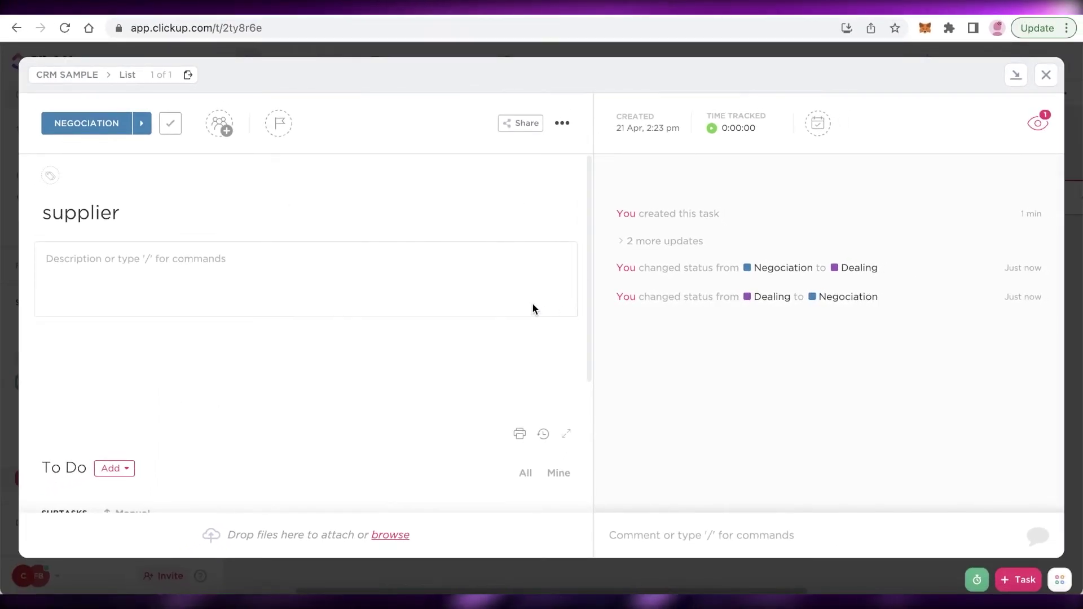
# - Look at the assignee and priority options, leaving both unset
pyautogui.click(220, 120)
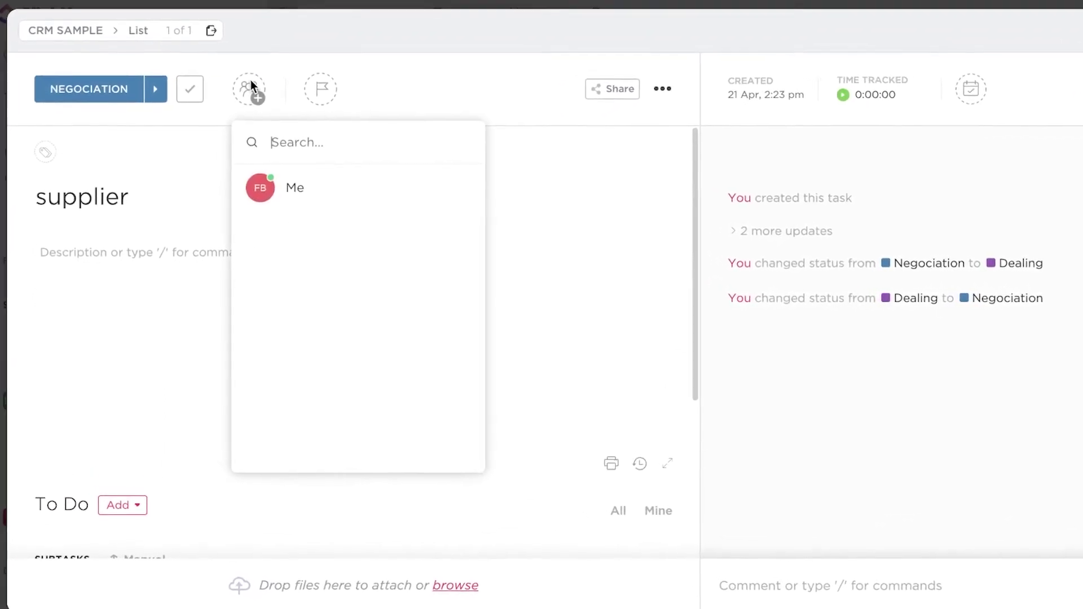
pyautogui.click(272, 69)
pyautogui.click(248, 90)
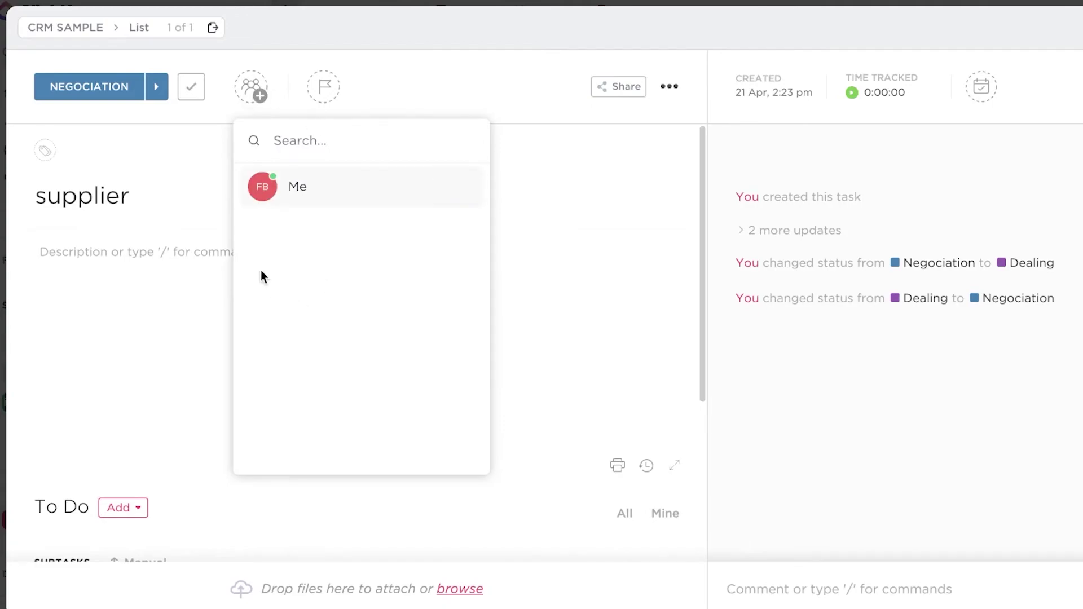
pyautogui.click(519, 157)
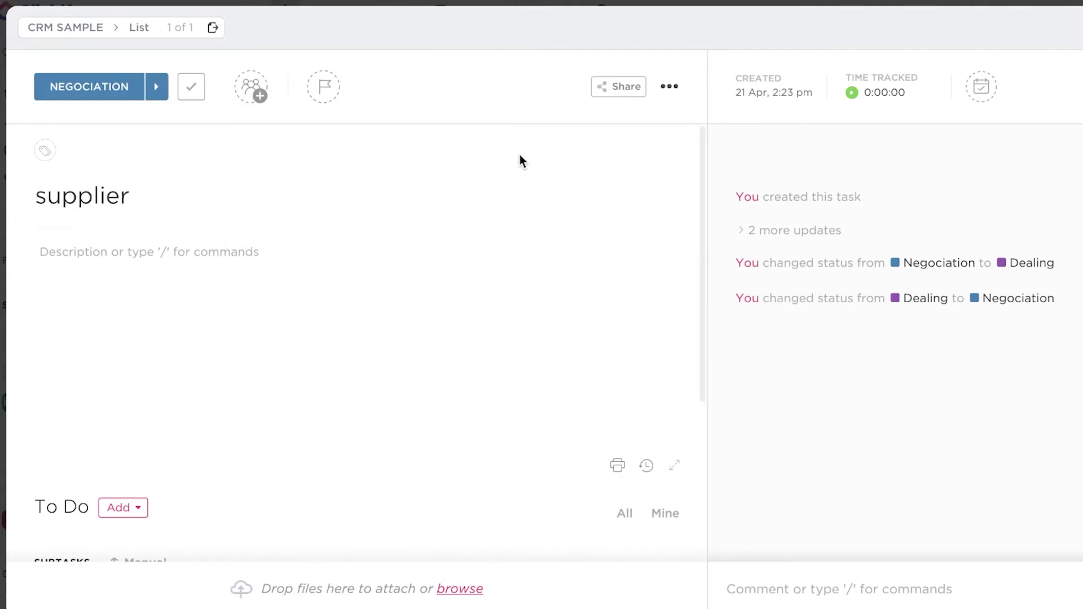
pyautogui.click(317, 91)
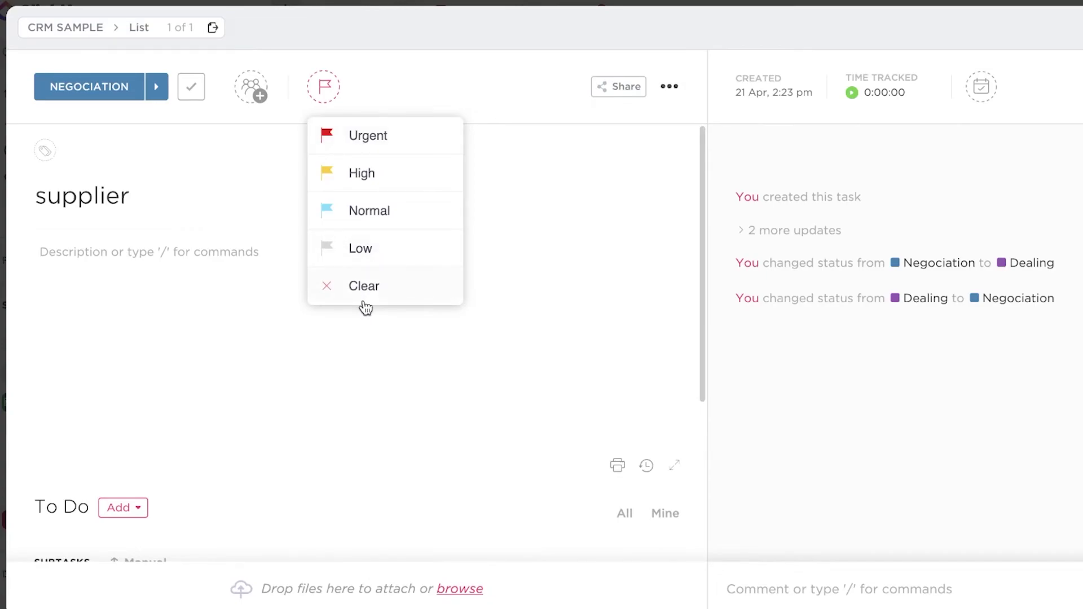
pyautogui.click(184, 290)
pyautogui.scroll(-5, 142, 321)
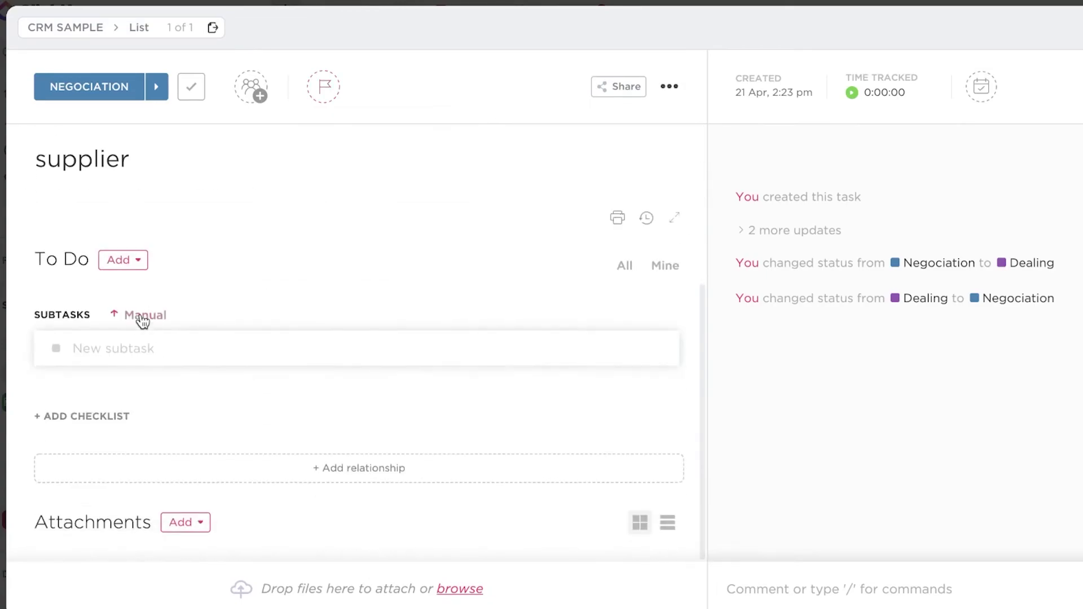
# - Add subtasks '-set budget' and 'contacyt' to the supplier task
pyautogui.click(163, 355)
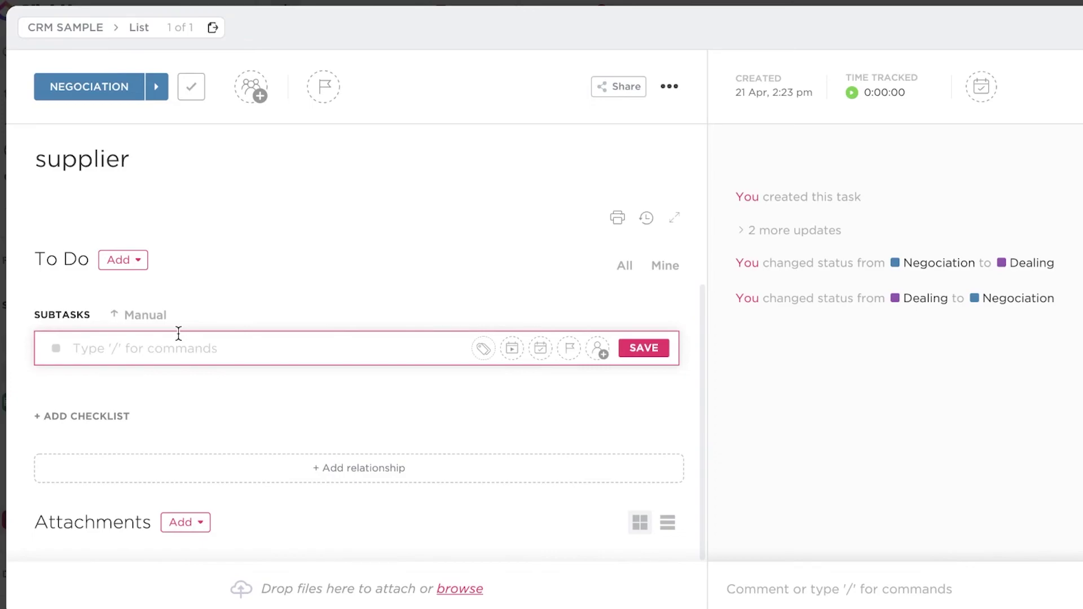
pyautogui.write('-set budget')
pyautogui.press('Return')
pyautogui.write('contacyt')
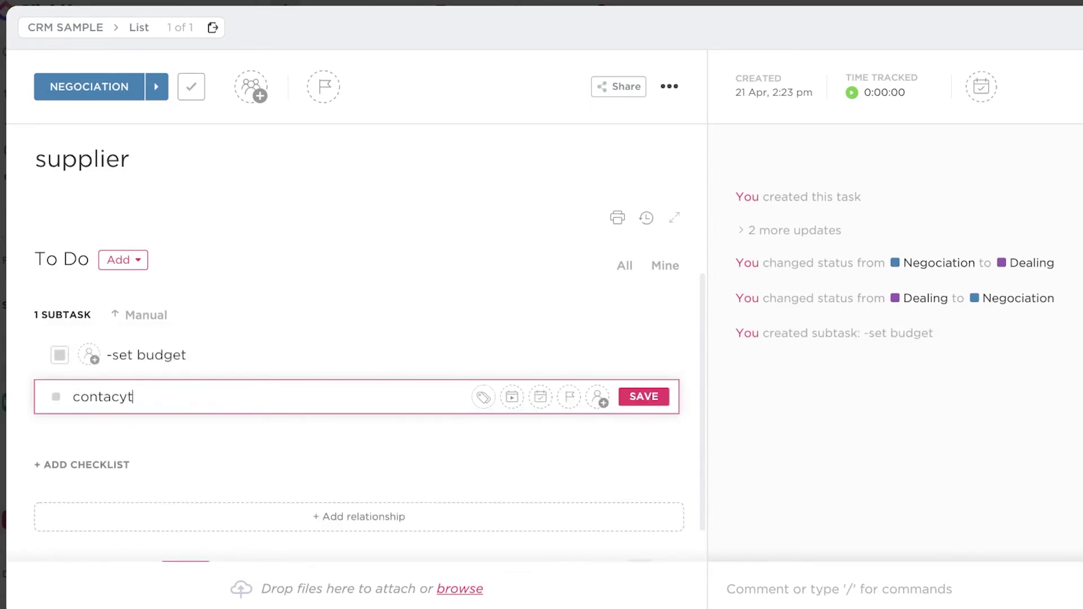
pyautogui.press('Return')
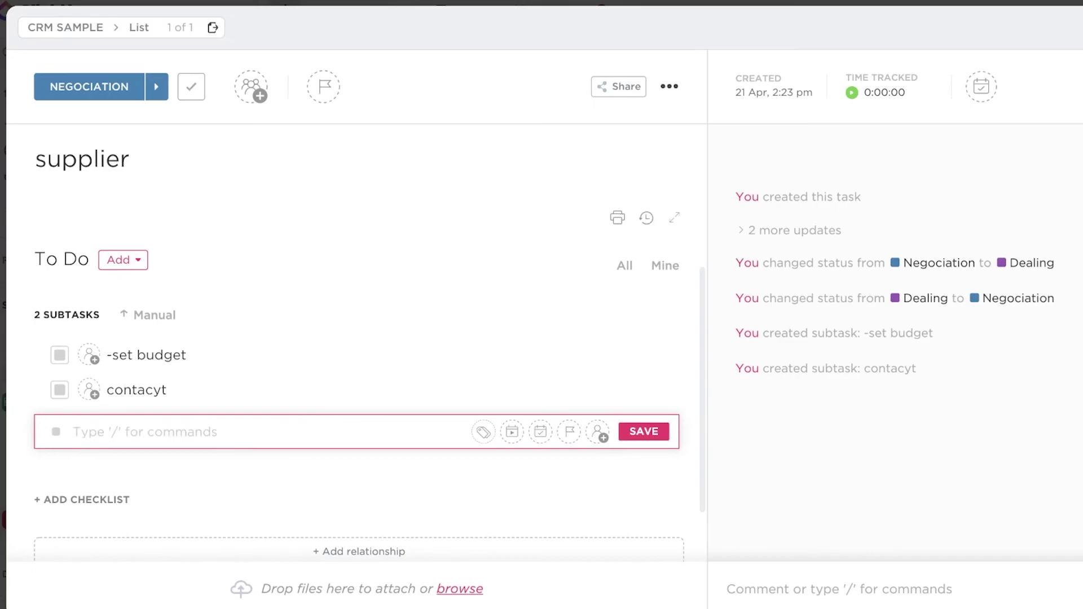
pyautogui.press('Escape')
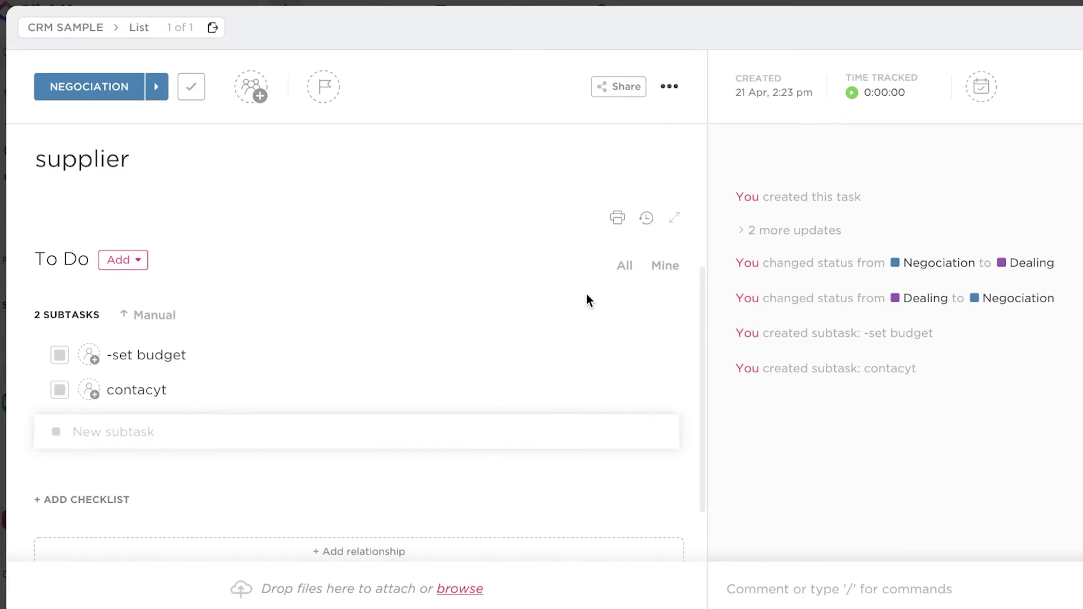
pyautogui.press('Escape')
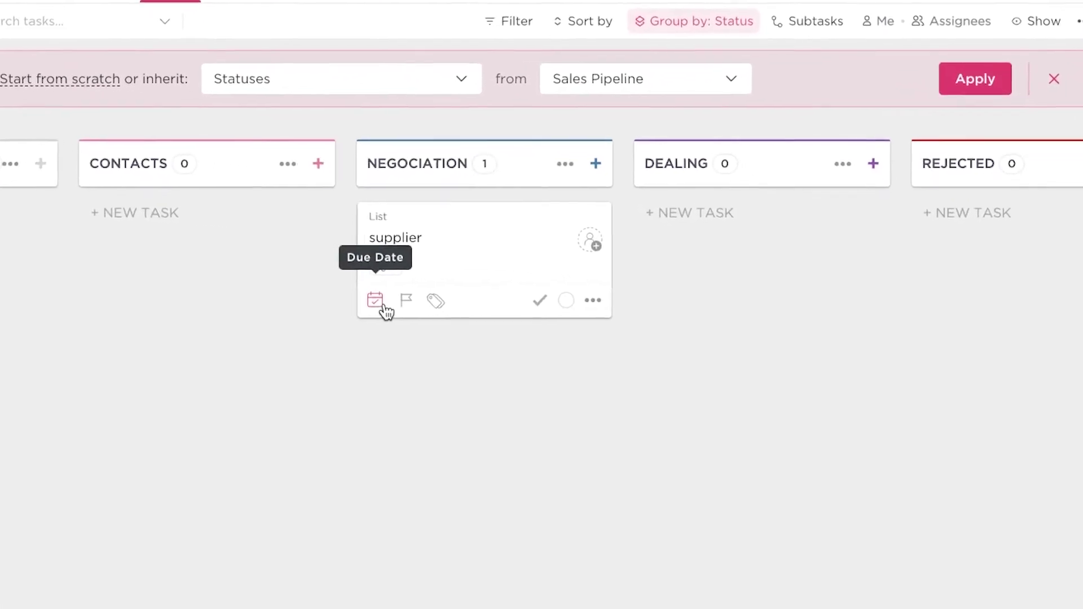
# - Give the supplier card a due date of 16 June 2022
pyautogui.click(545, 298)
pyautogui.scroll(-5, 877, 416)
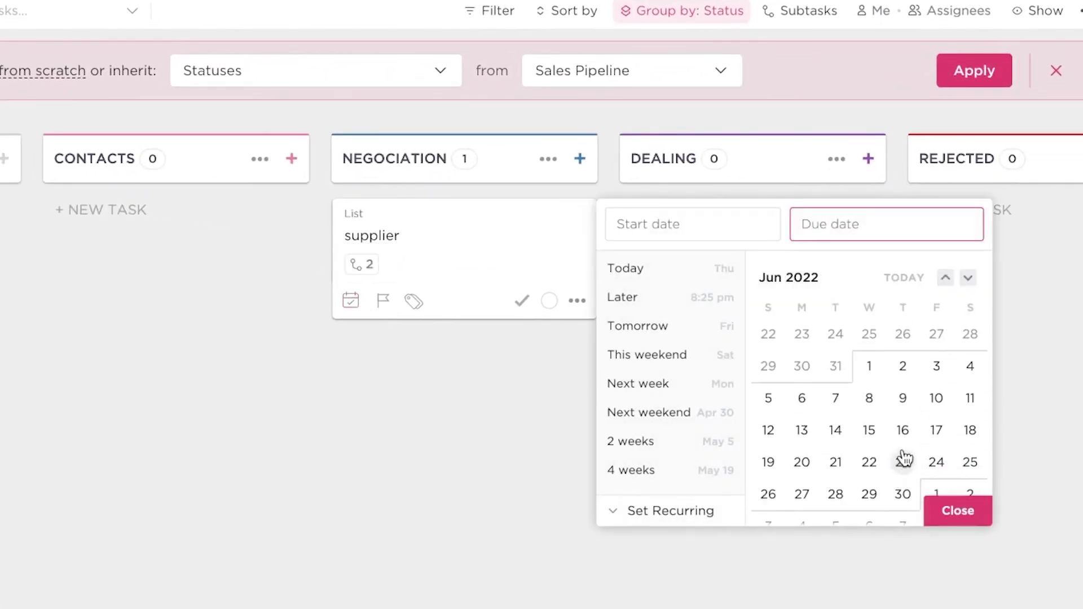
pyautogui.click(902, 431)
pyautogui.click(564, 545)
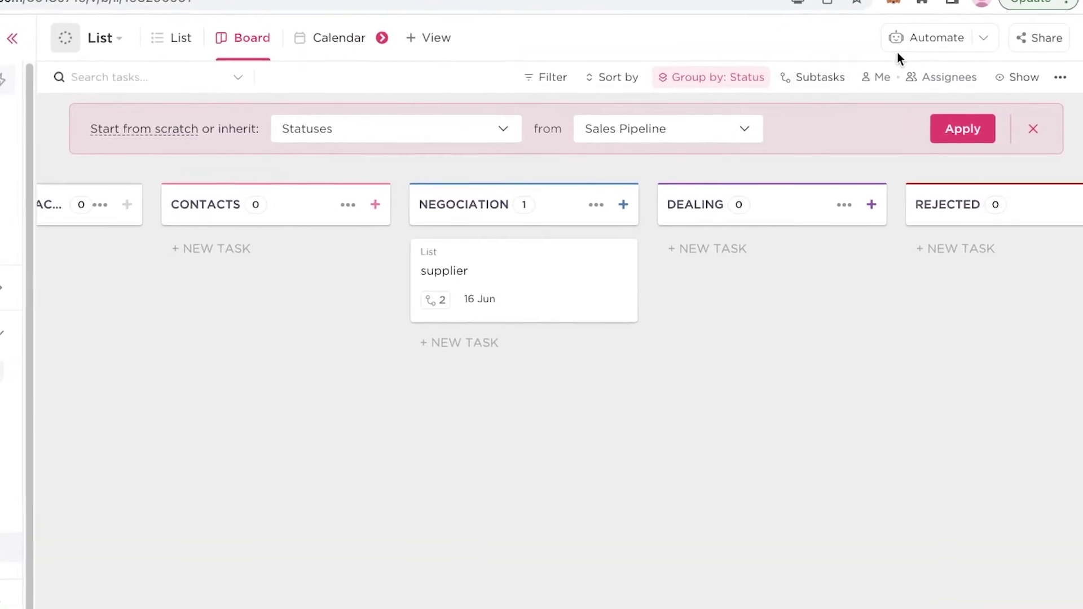
pyautogui.click(902, 26)
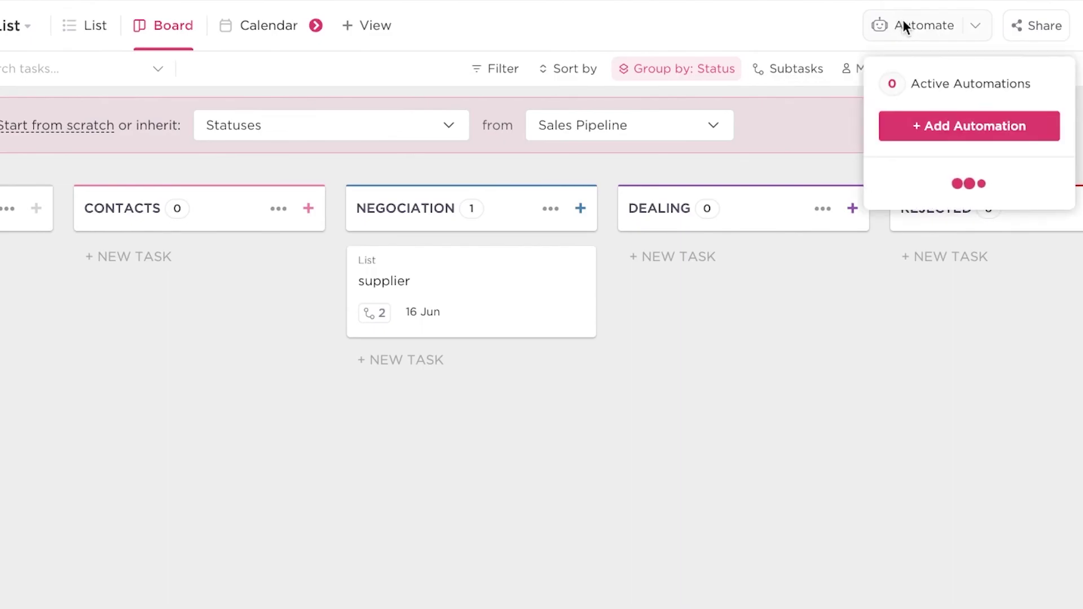
pyautogui.click(920, 128)
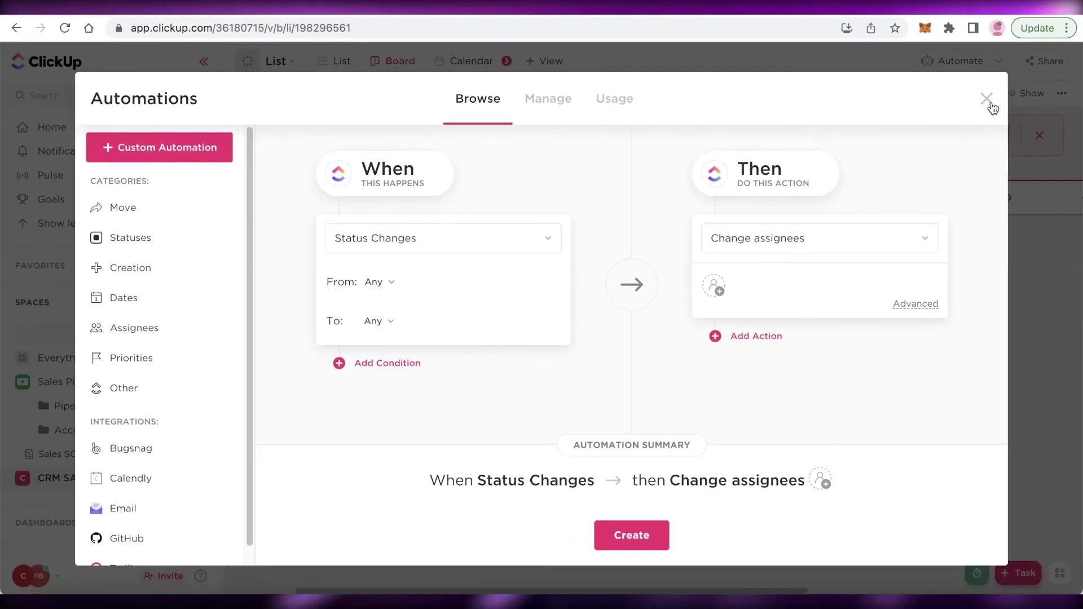
pyautogui.click(958, 76)
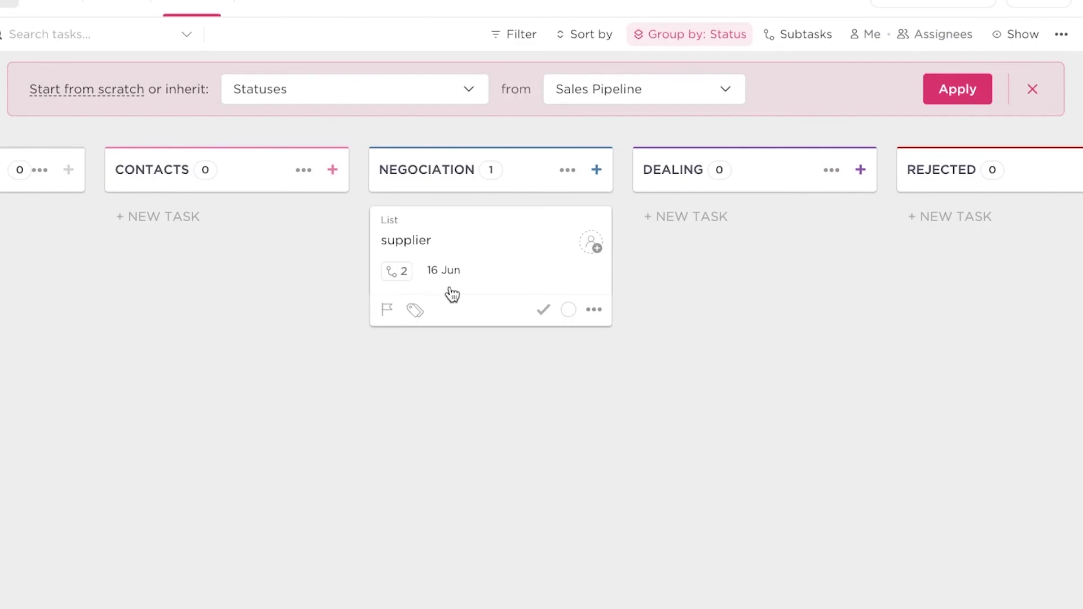